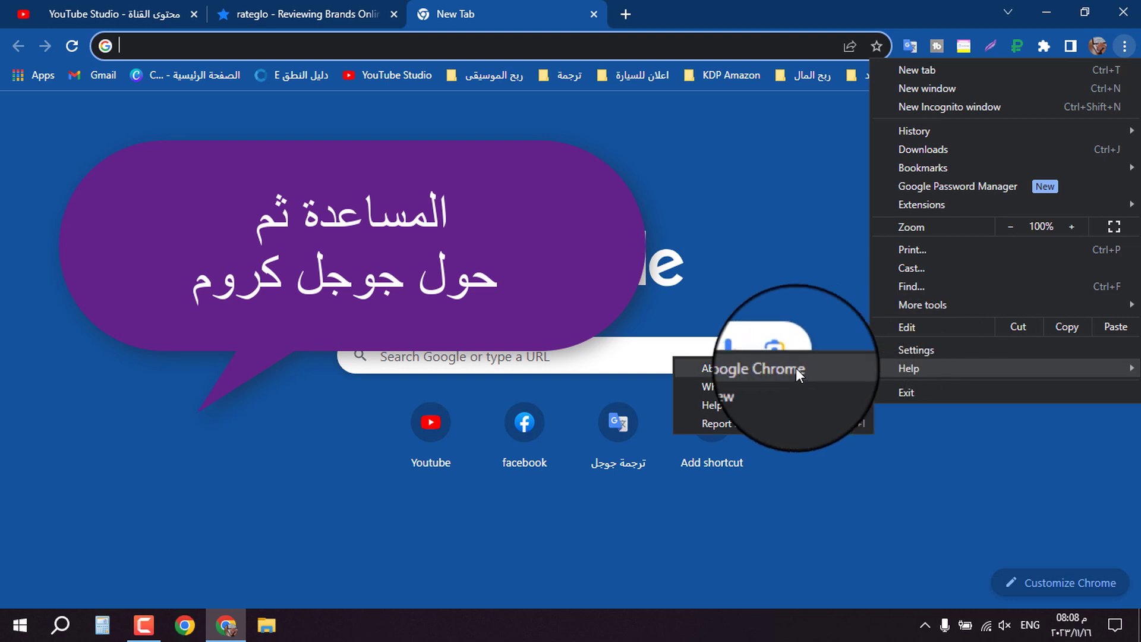
Step: Open the About Google Chrome page to check whether the browser is up to date
click(796, 369)
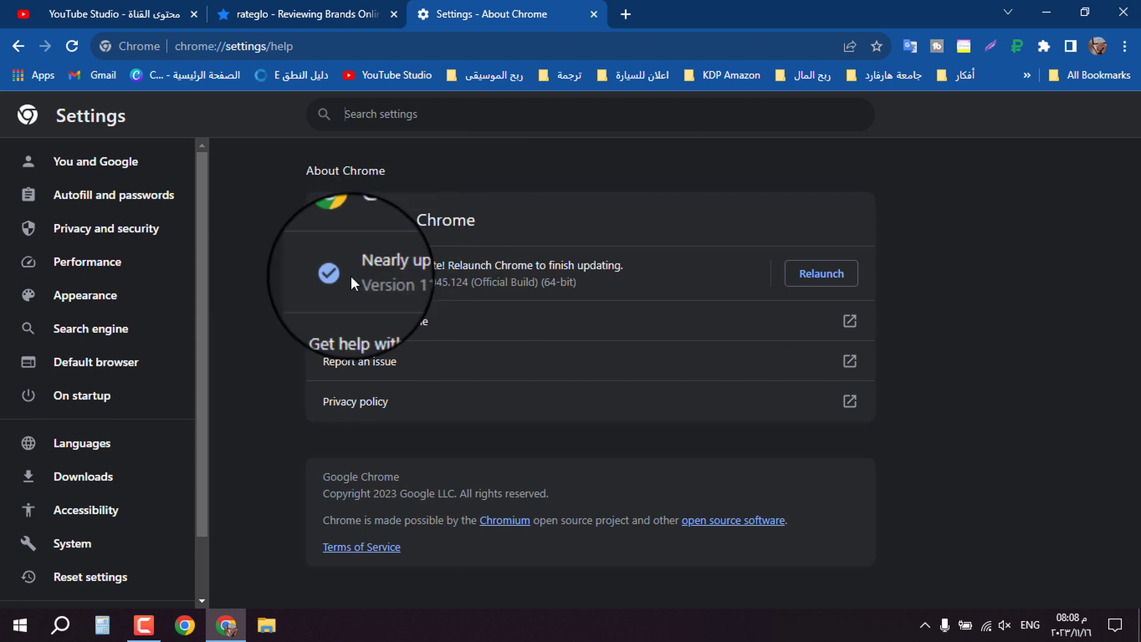
Step: Search Google in a new tab for "تحميل جوجل كروم" and open the official Google Chrome page from the results
click(627, 14)
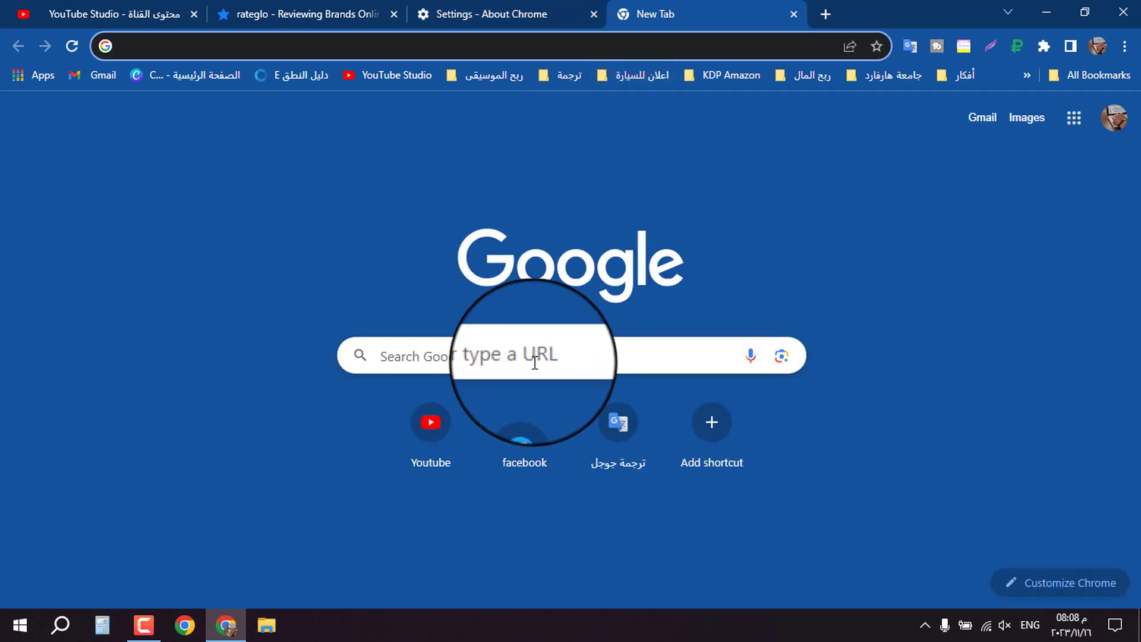
key(alt+shift)
text(تحميل جوجل ك)
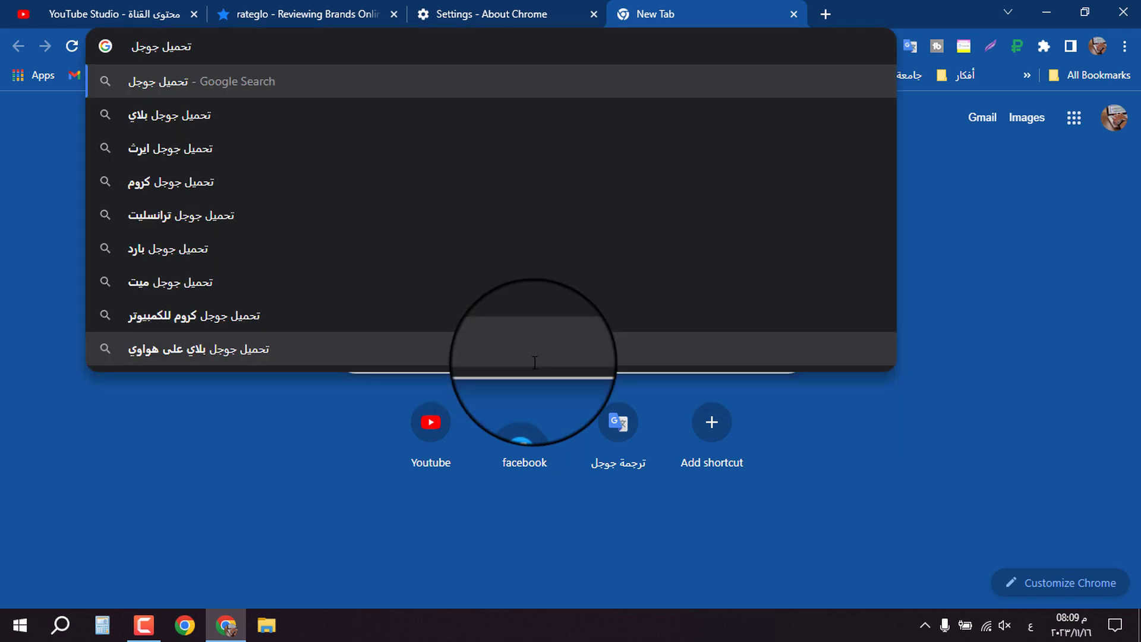
click(285, 178)
click(249, 315)
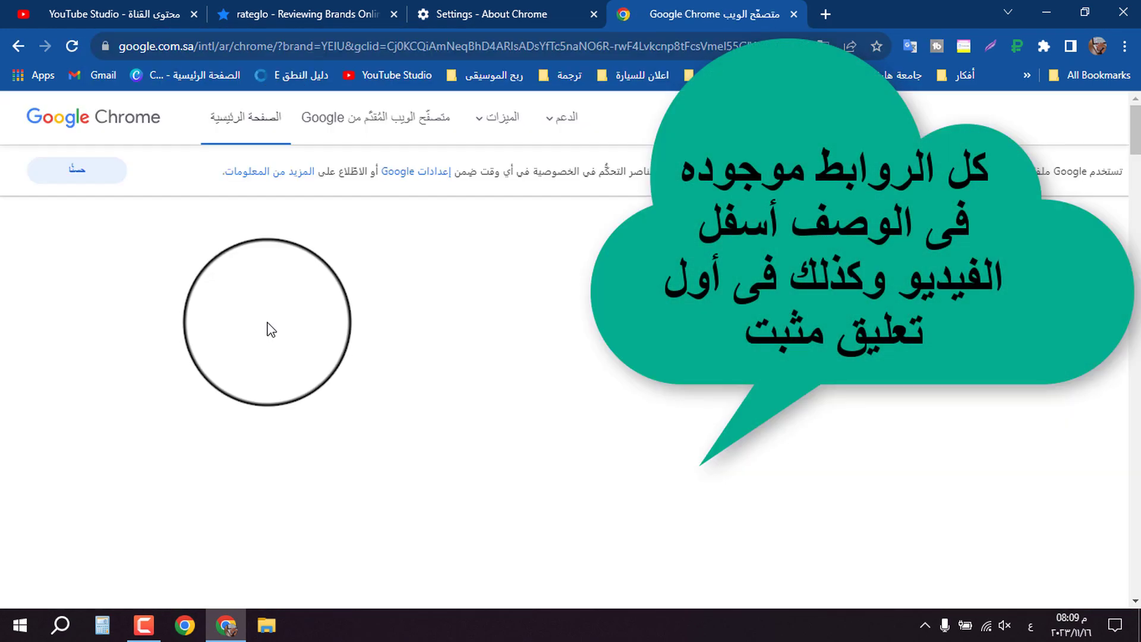
click(583, 424)
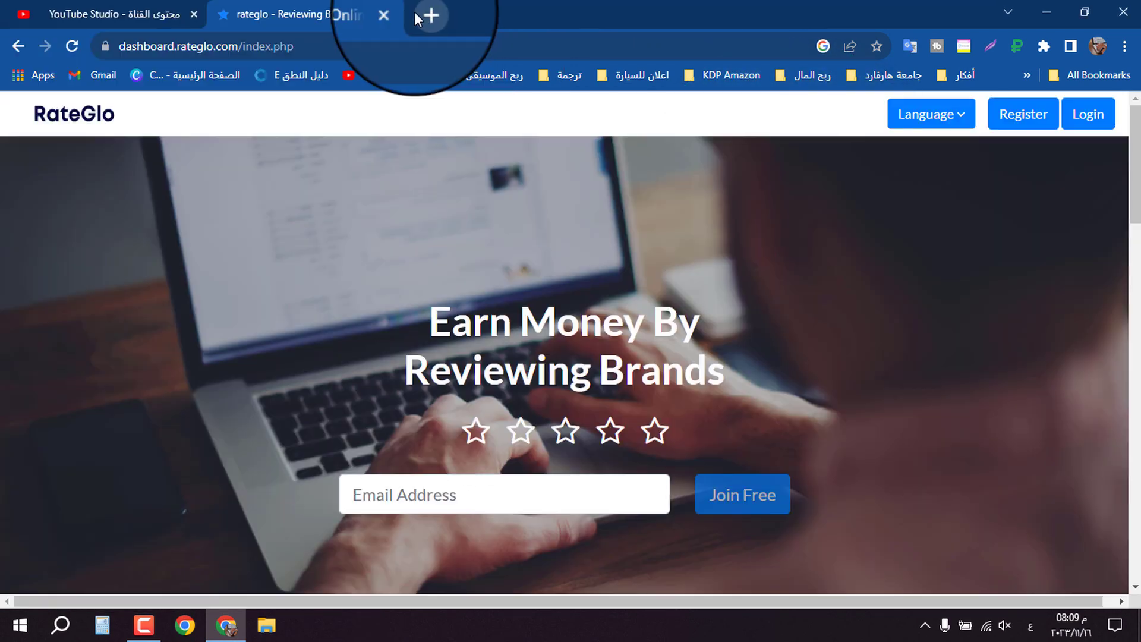
Step: Open the browser's Settings page in a new tab
click(430, 12)
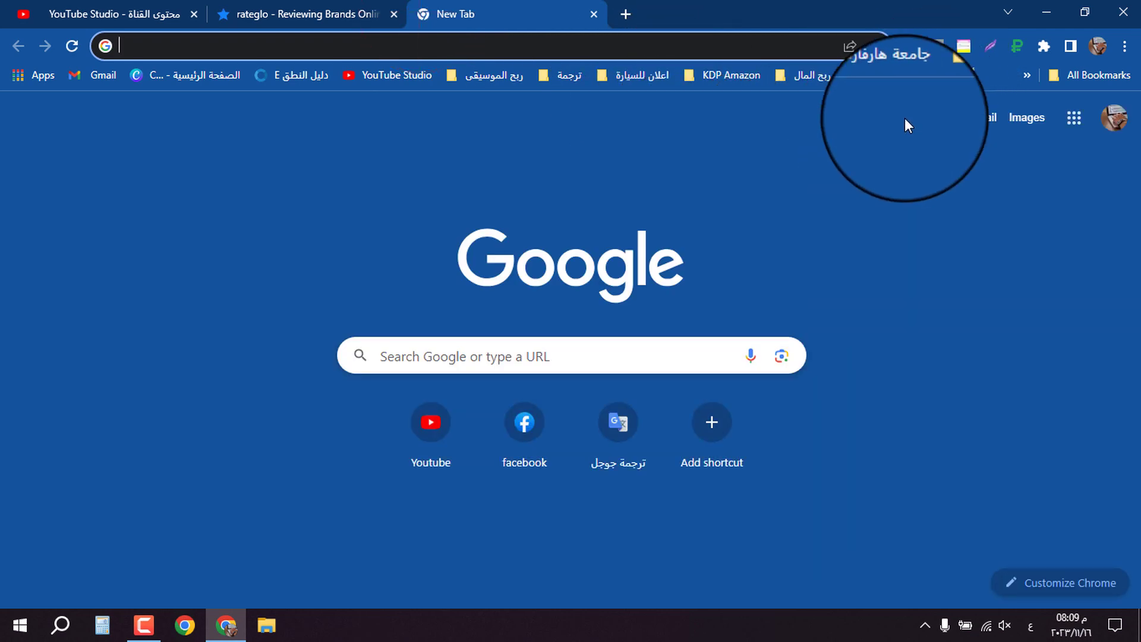
click(1123, 45)
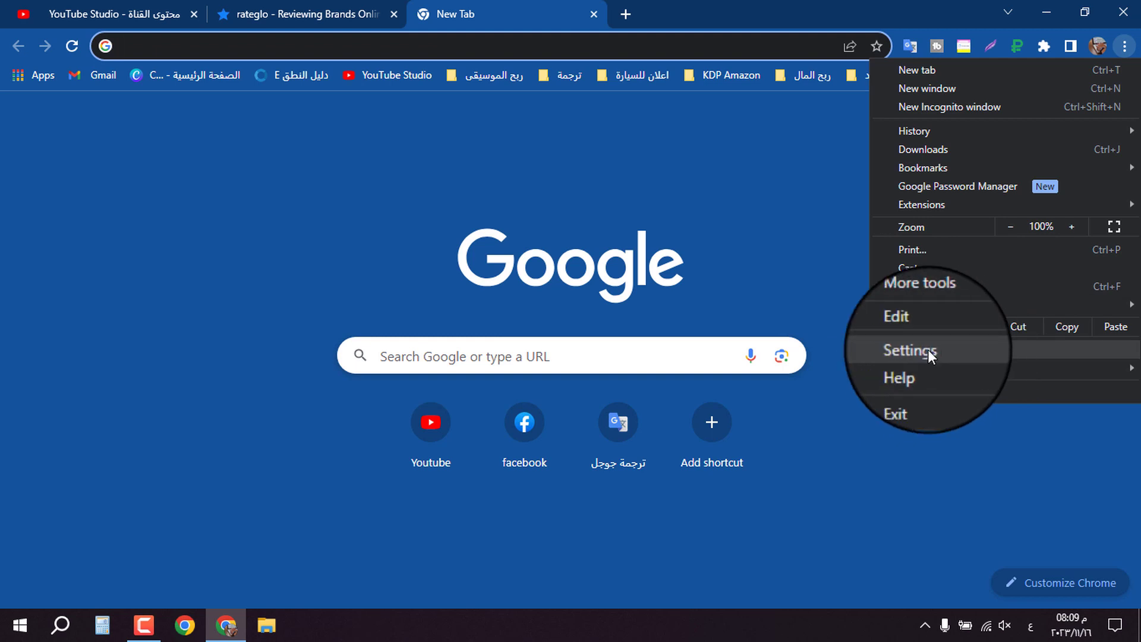
mouse_move(929, 365)
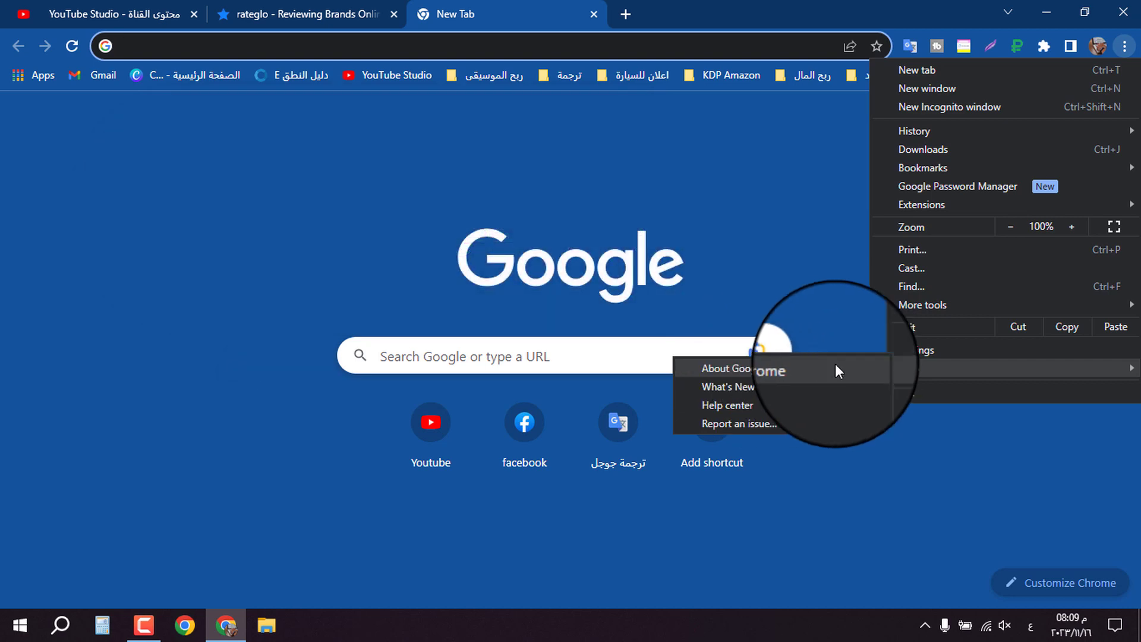
click(938, 349)
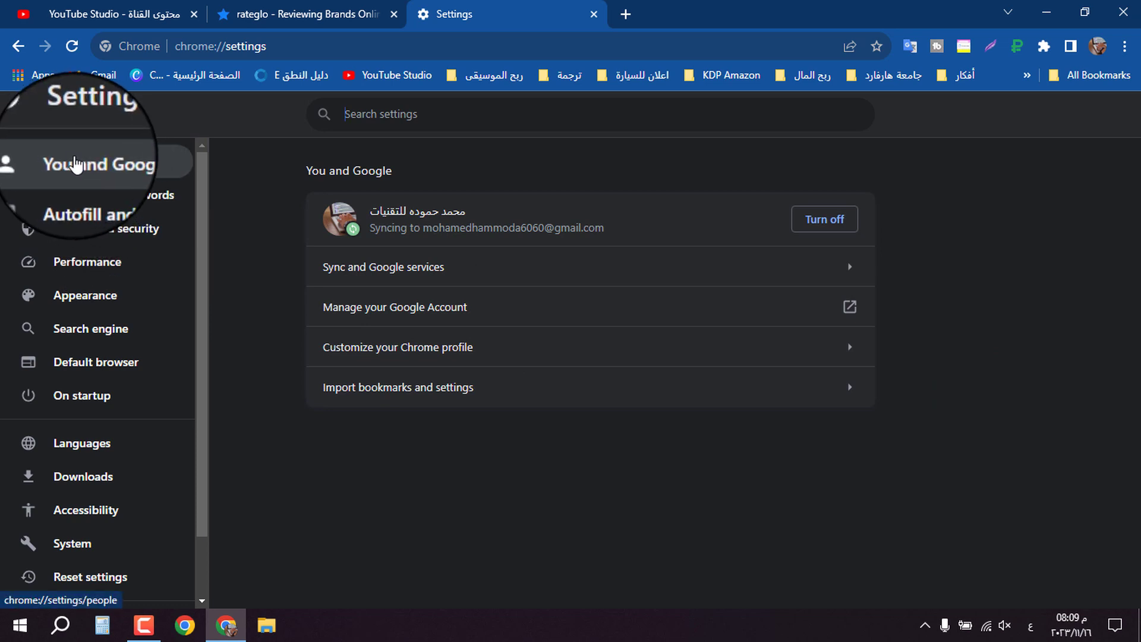
Step: Open Sync and Google services under You and Google, and check Allow Chrome sign-in and the other Google services settings
click(77, 165)
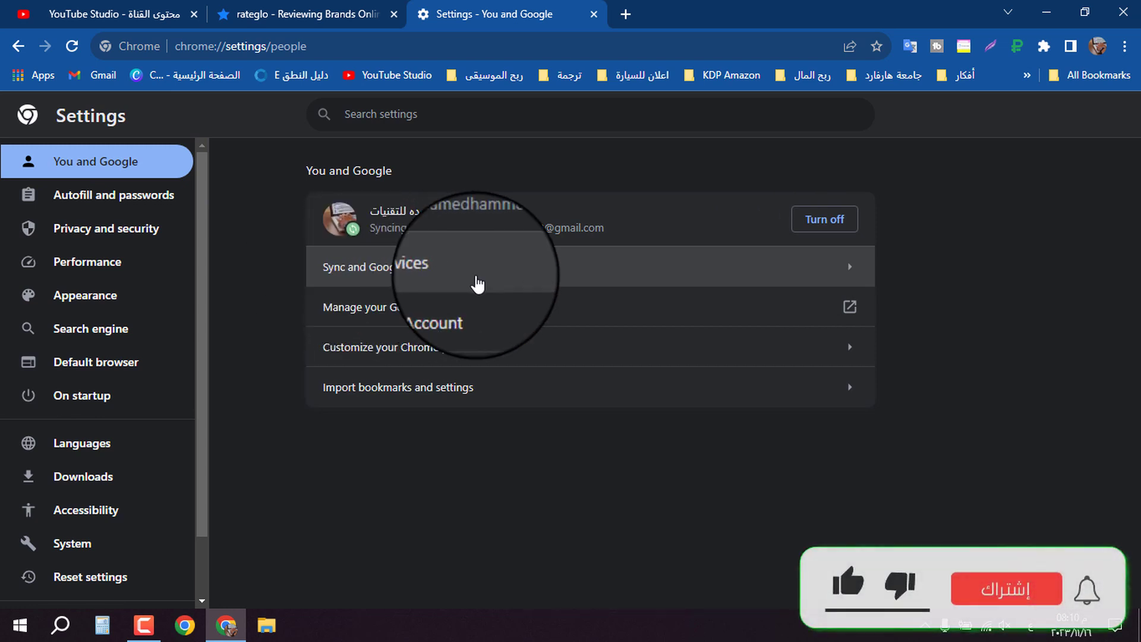
click(433, 273)
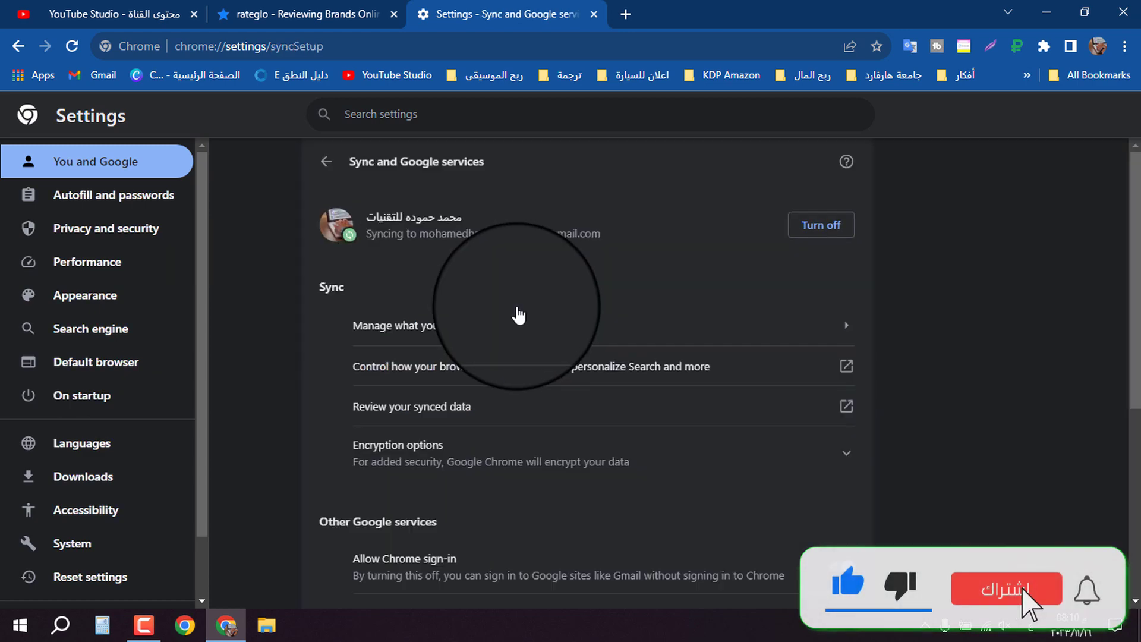
scroll(520, 312, down, 3)
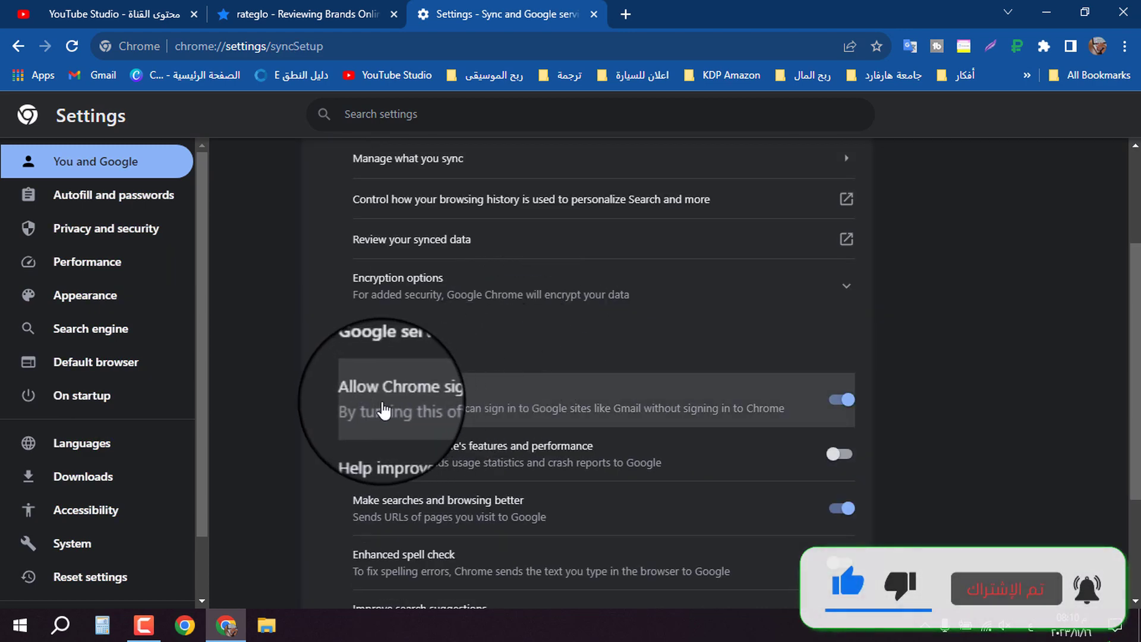
click(842, 399)
click(685, 380)
scroll(967, 386, down, 3)
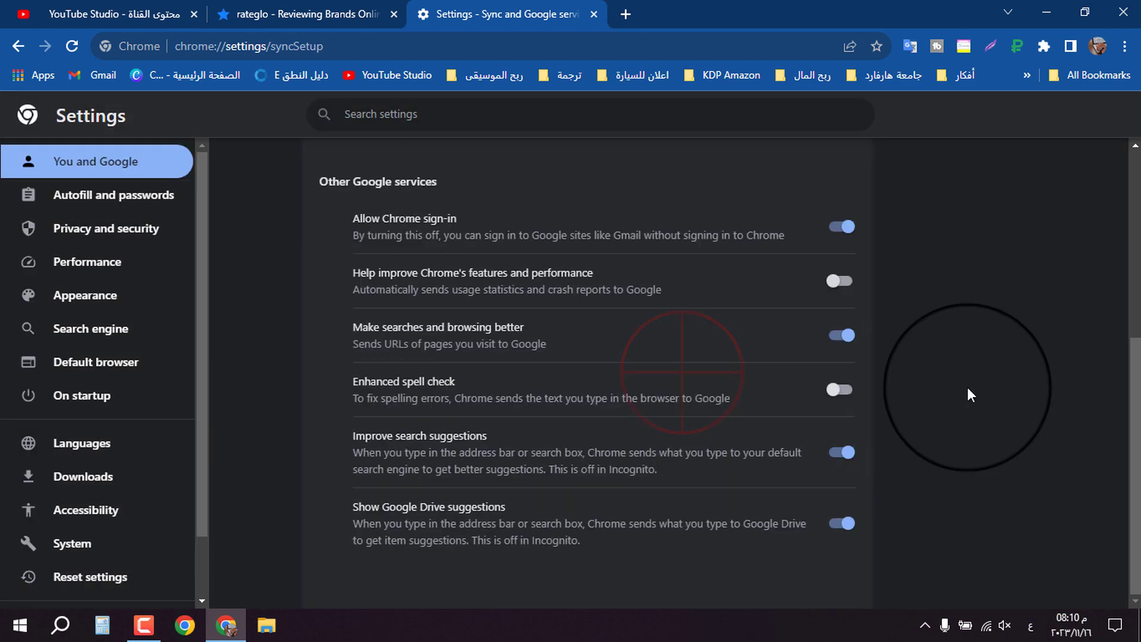
scroll(967, 386, up, 3)
scroll(832, 439, up, 1)
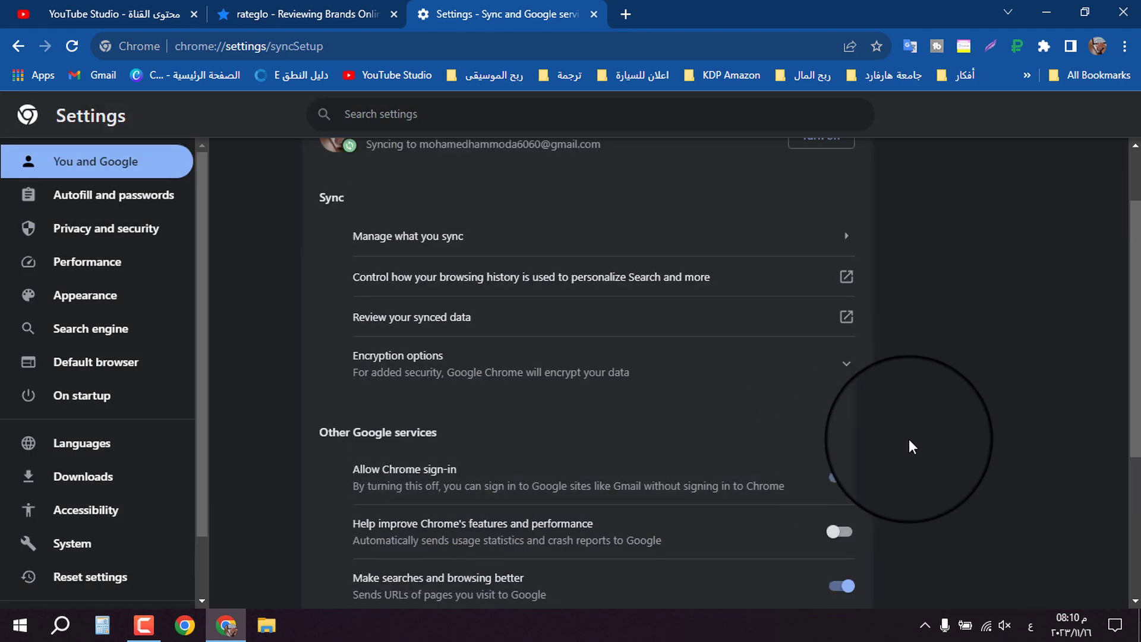
scroll(892, 440, up, 1)
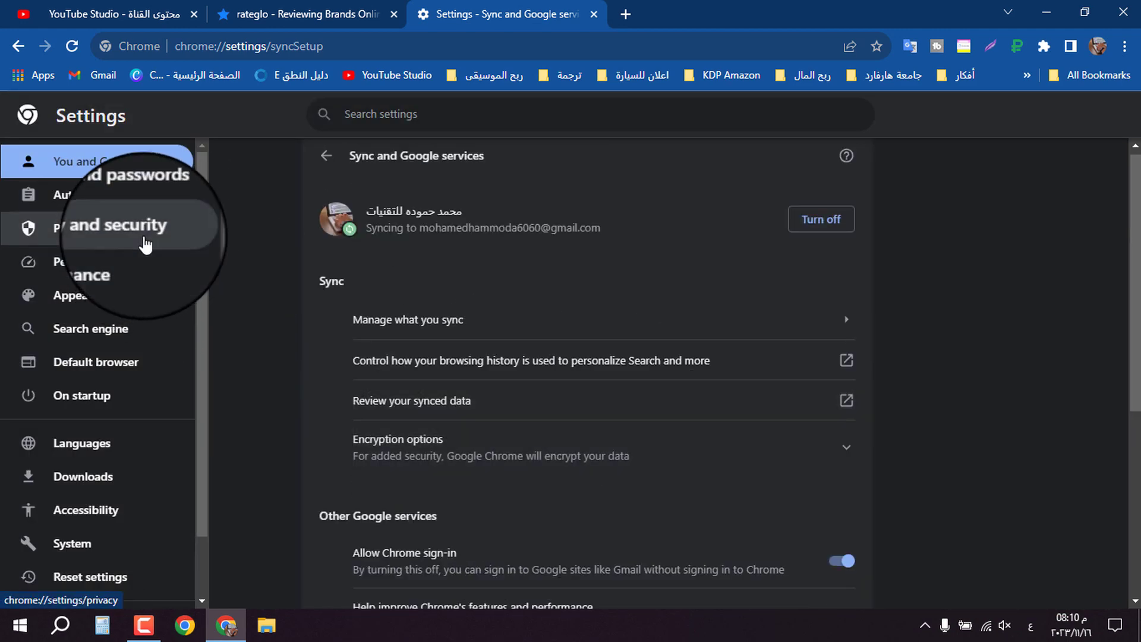
Step: Review the On startup options and the System setting for using hardware acceleration when available
click(116, 396)
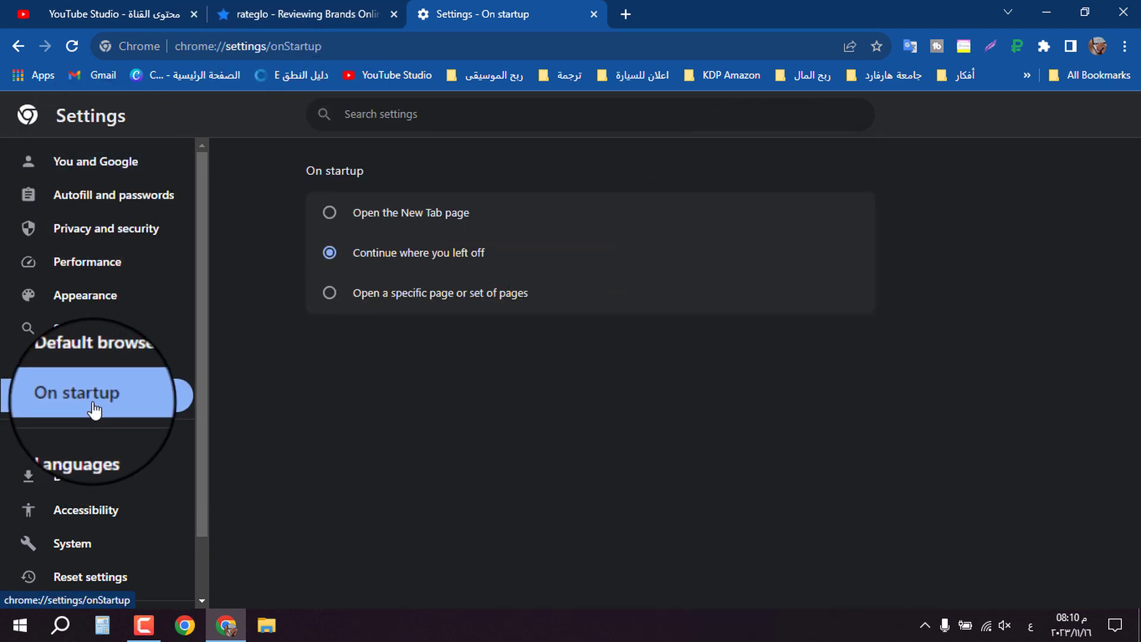
click(99, 553)
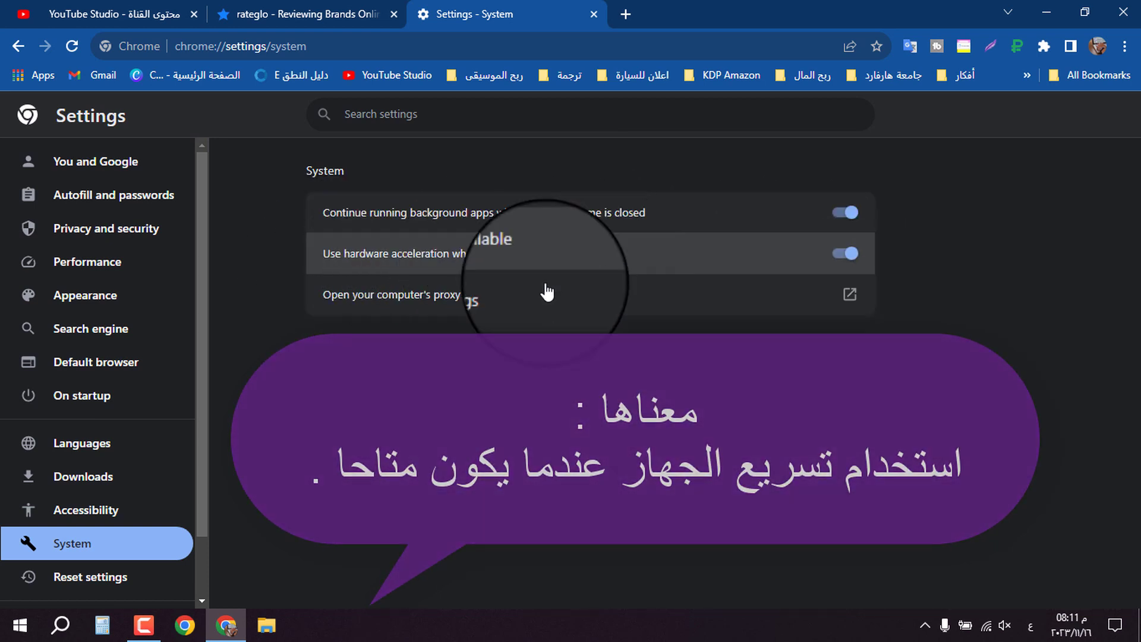
scroll(166, 433, down, 2)
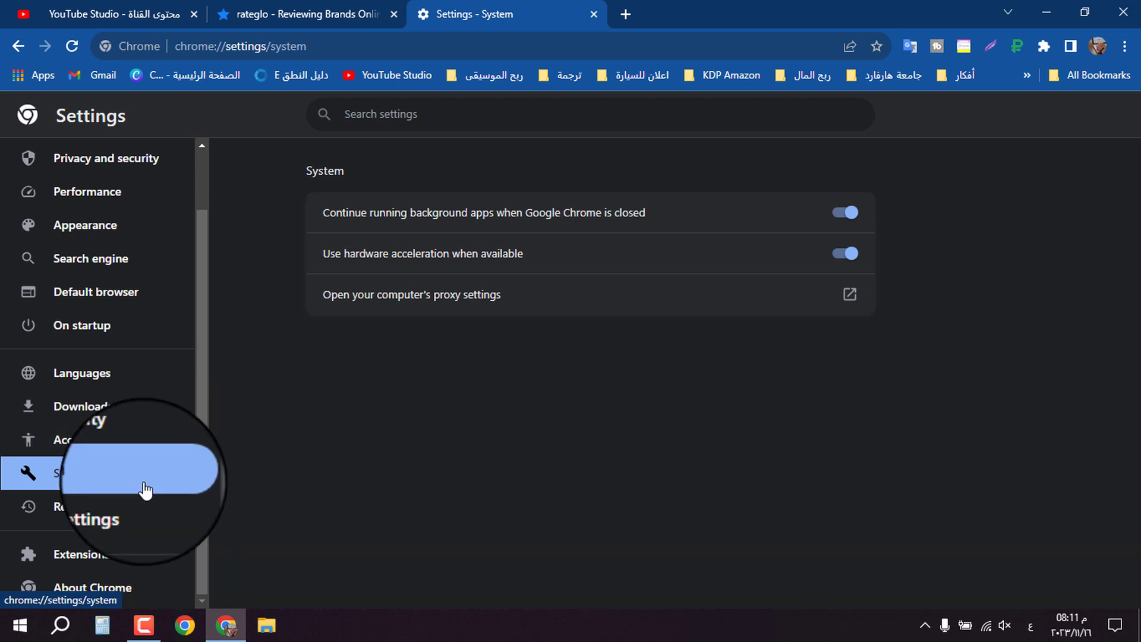
scroll(143, 485, up, 2)
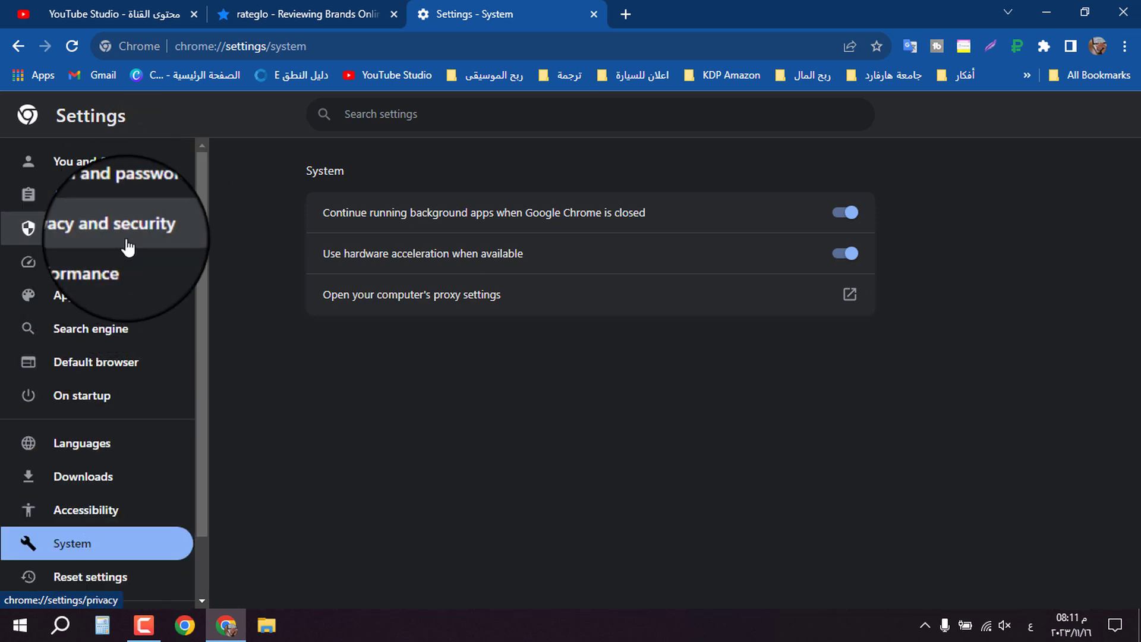
Step: Open Third-party cookies under Privacy and security, and review the Allow third-party cookies and "Do Not Track" settings
click(89, 241)
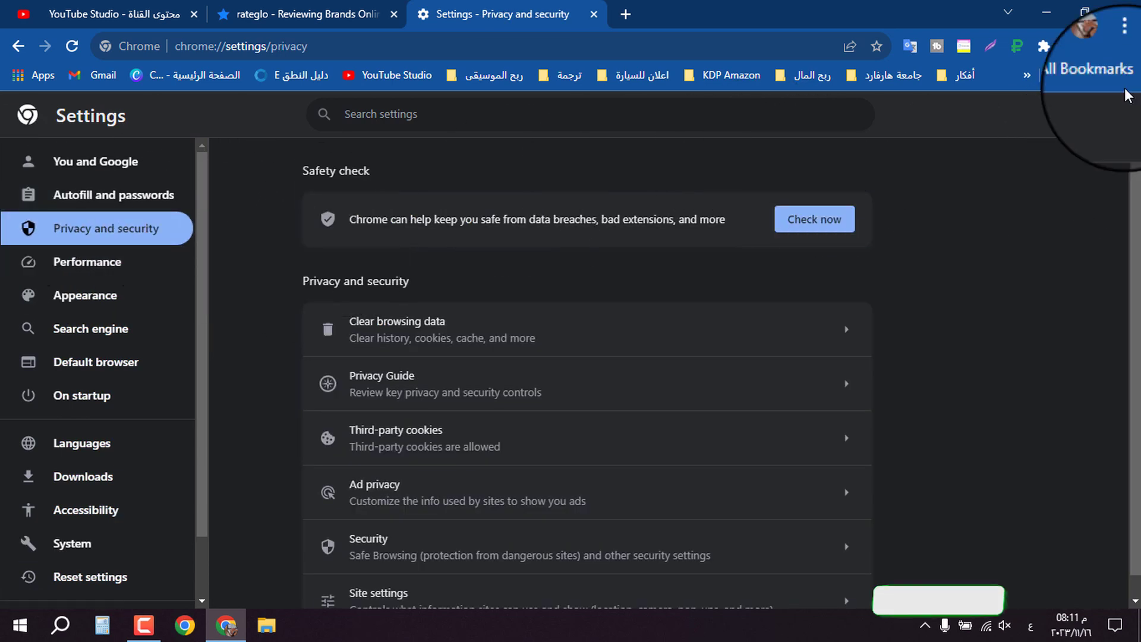
click(1125, 47)
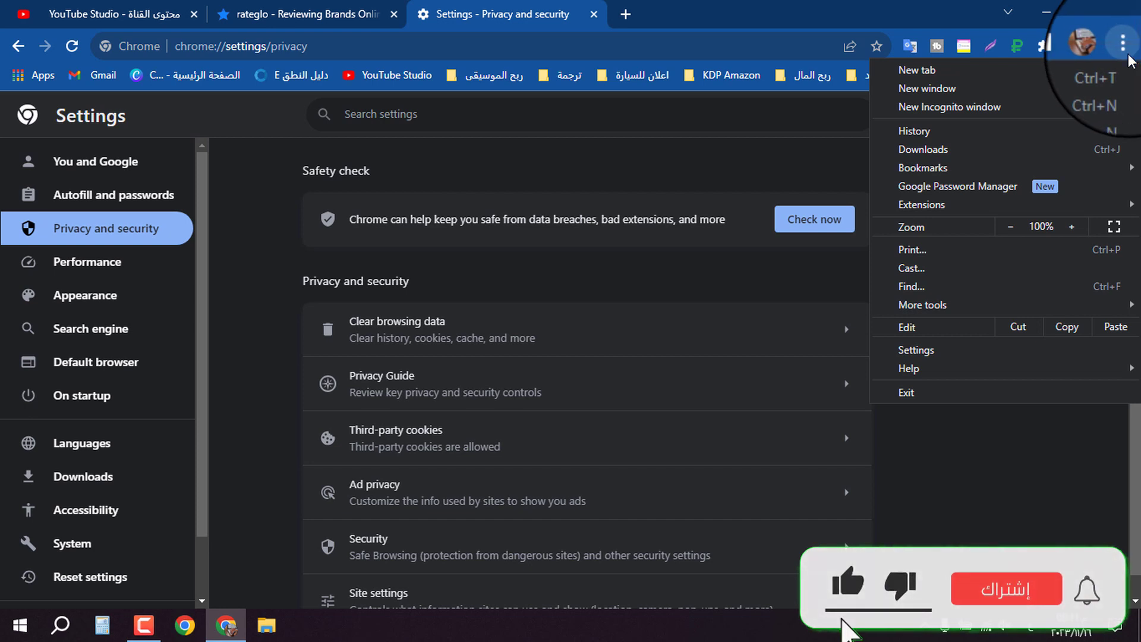
click(654, 273)
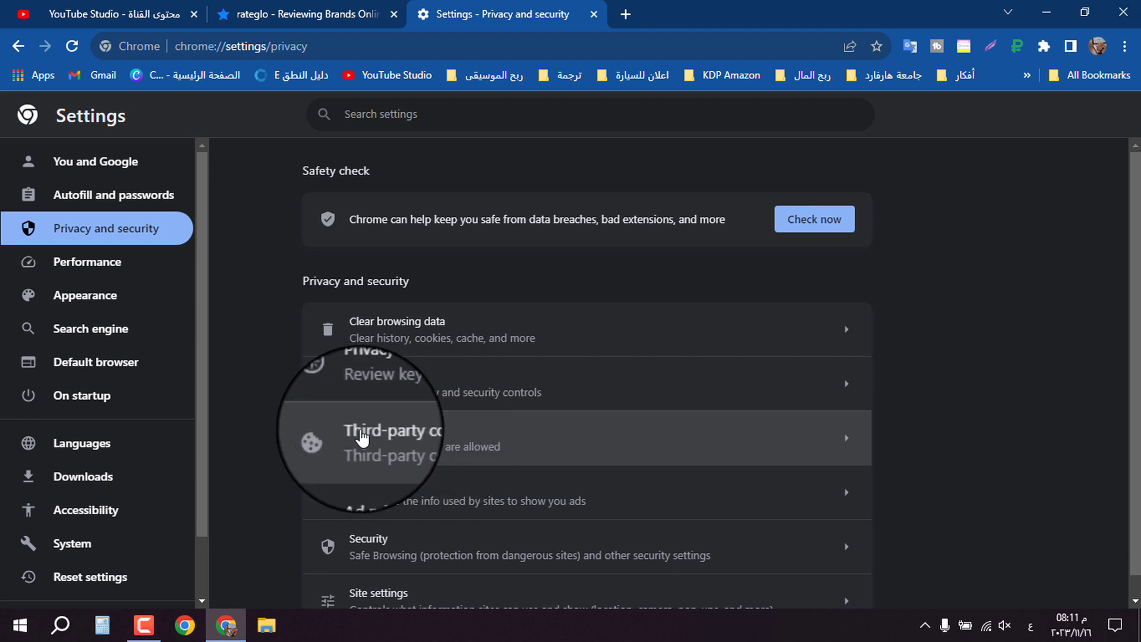
click(441, 440)
scroll(433, 438, down, 3)
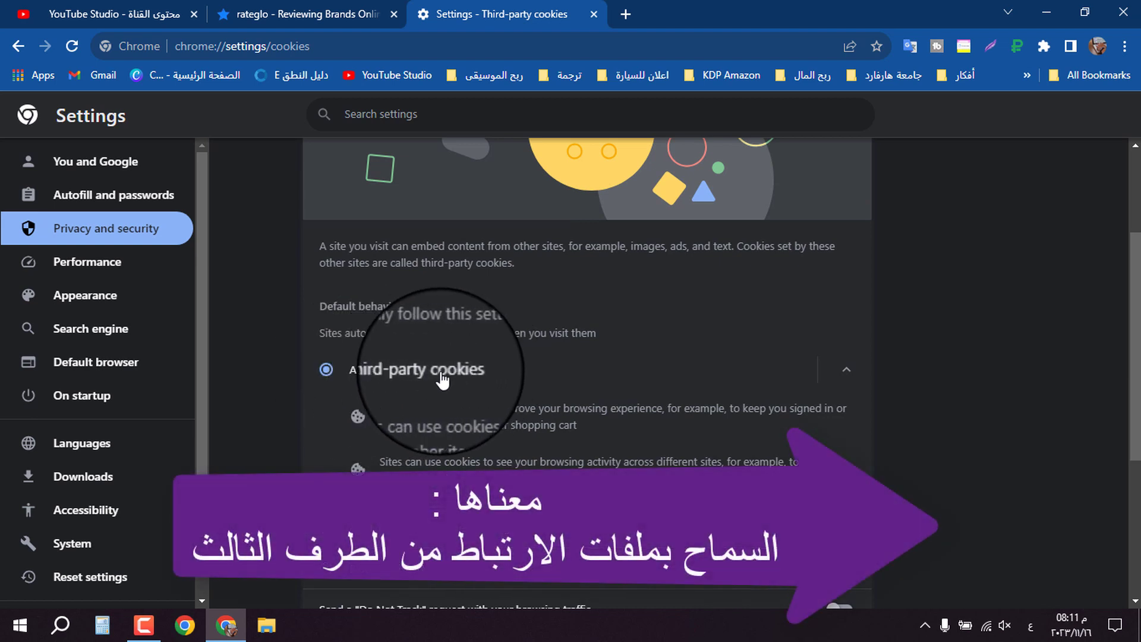
scroll(441, 380, down, 3)
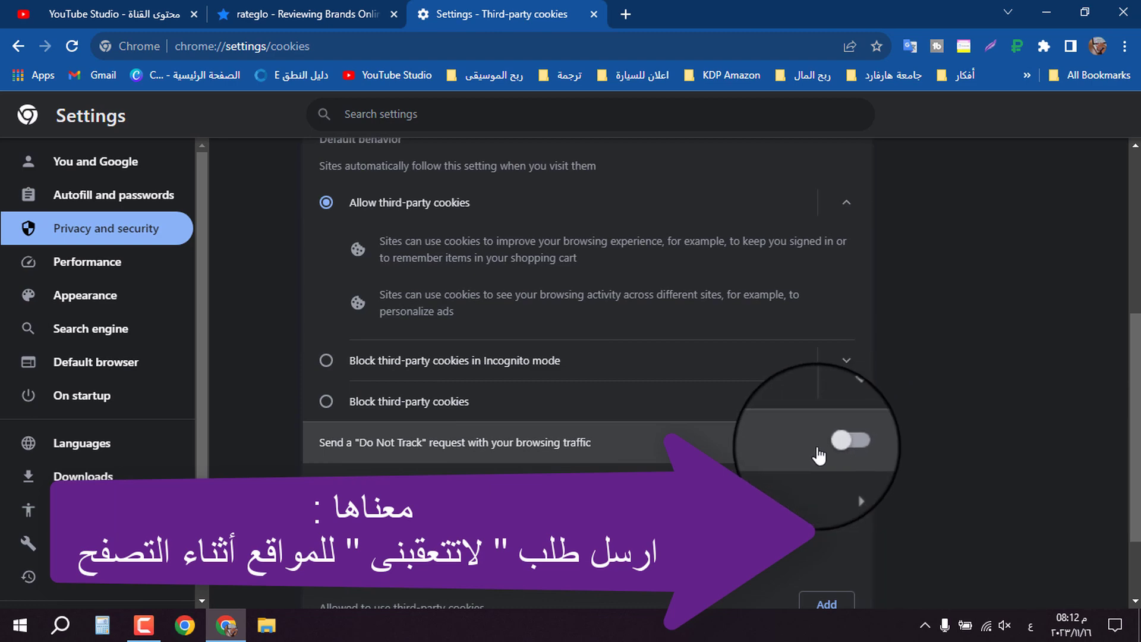
scroll(356, 382, up, 5)
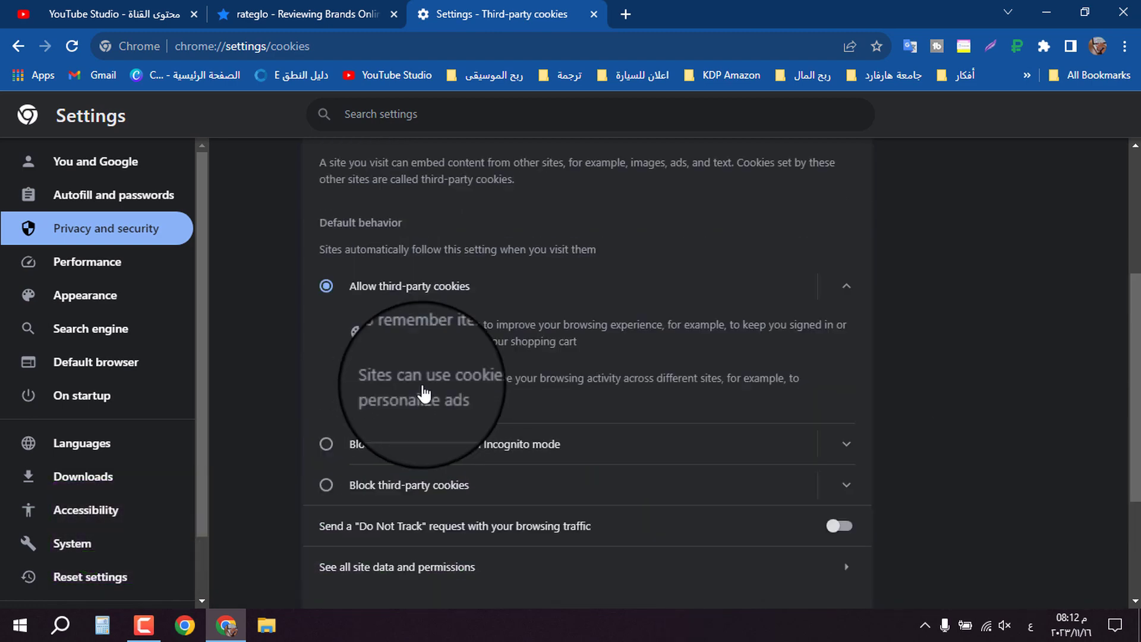
Step: Go to Site settings, open Third-party cookies from the Content section, and review its default behavior and "Do Not Track" options
click(328, 144)
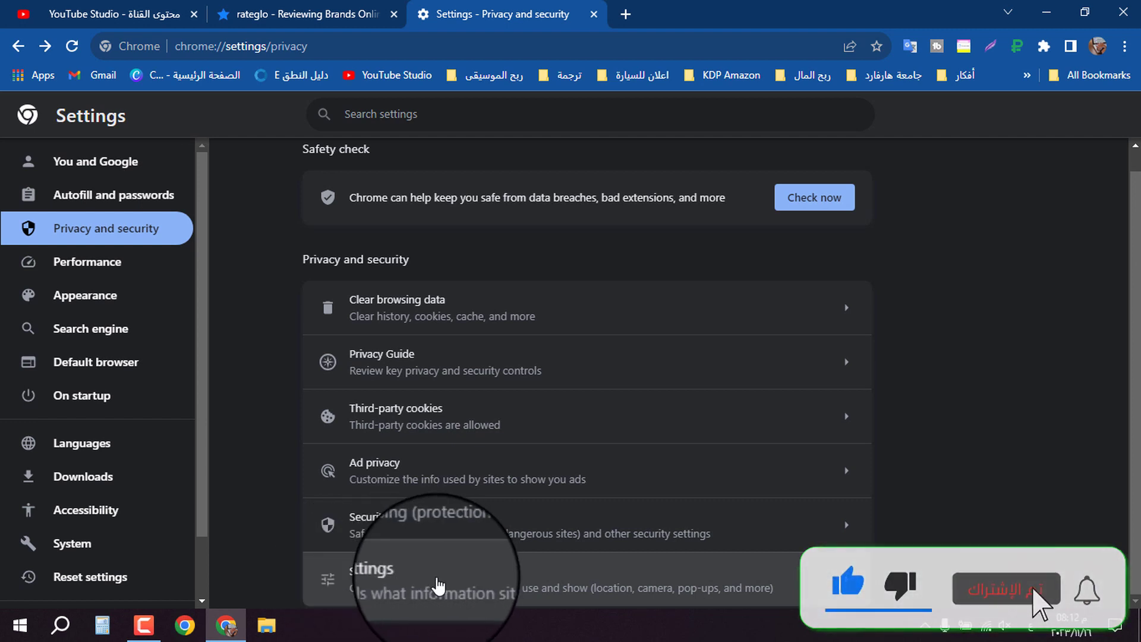
click(402, 580)
scroll(455, 574, down, 8)
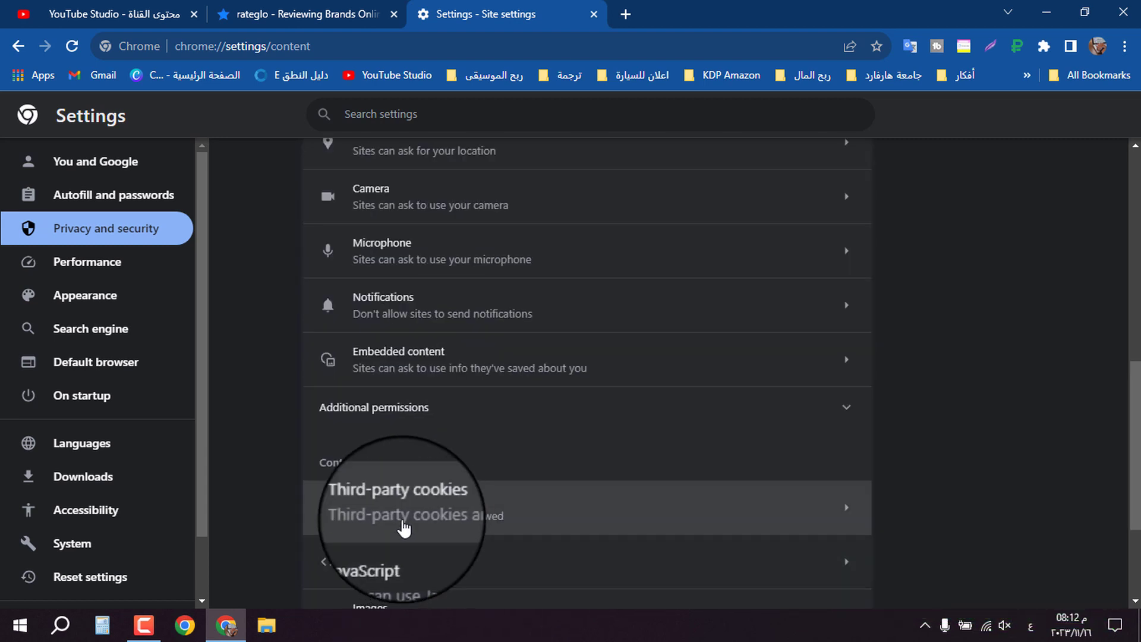
scroll(433, 528, down, 1)
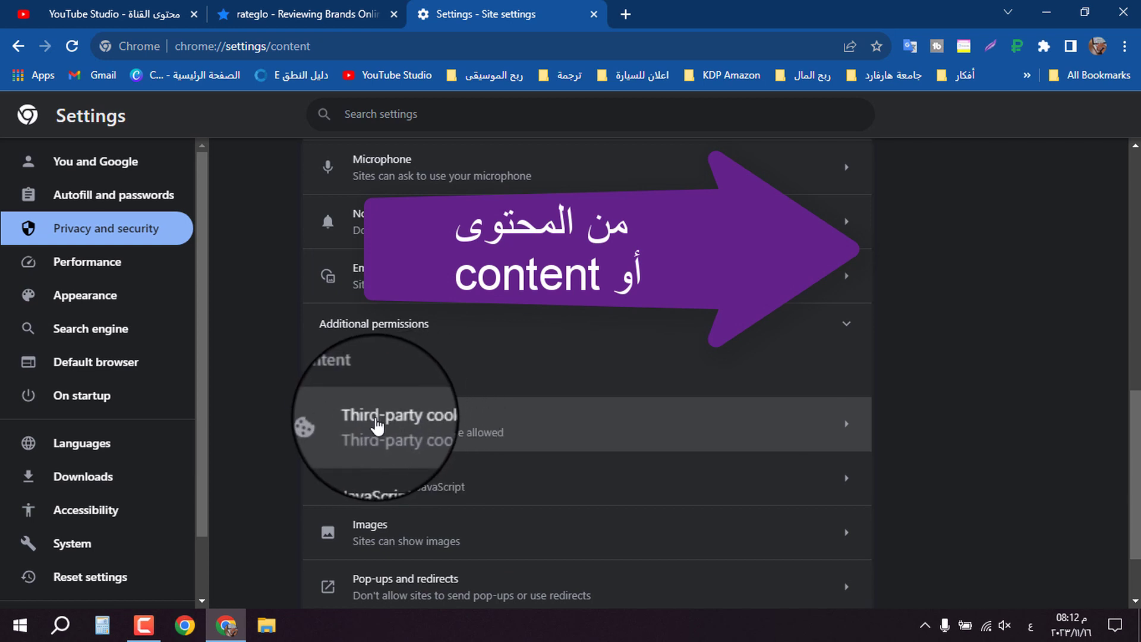
click(416, 425)
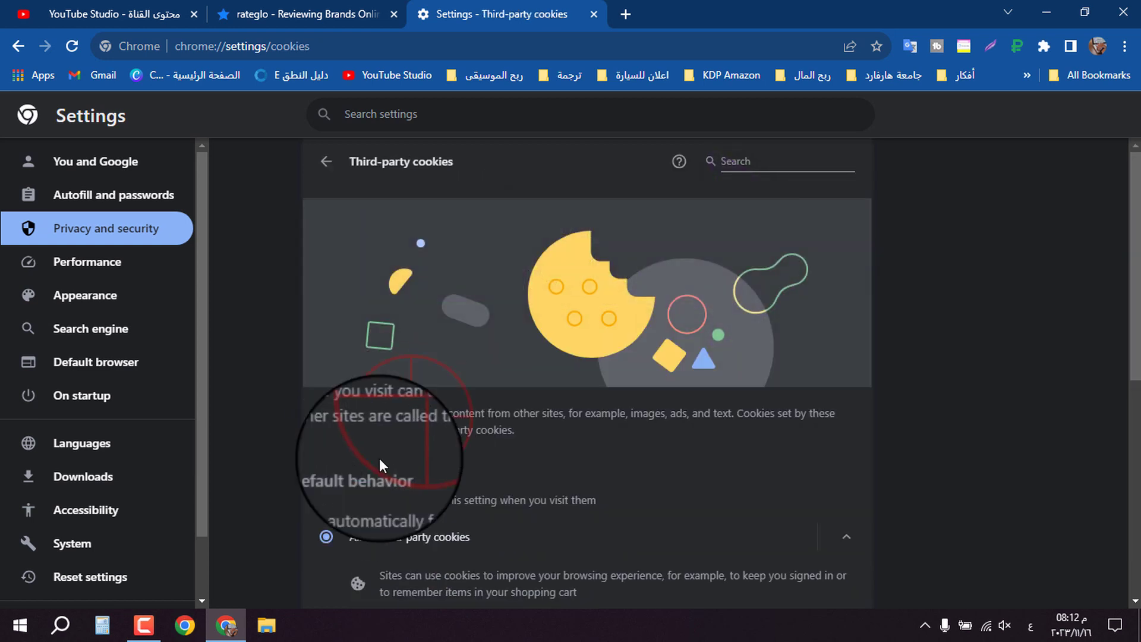
scroll(381, 461, down, 1)
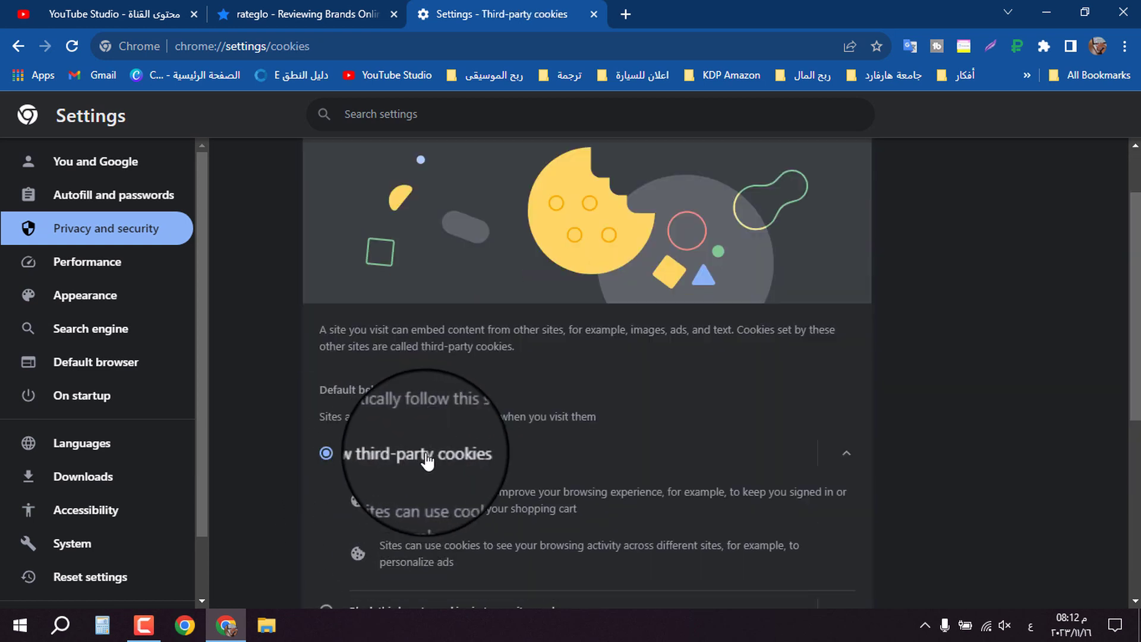
scroll(511, 437, down, 1)
scroll(534, 425, down, 4)
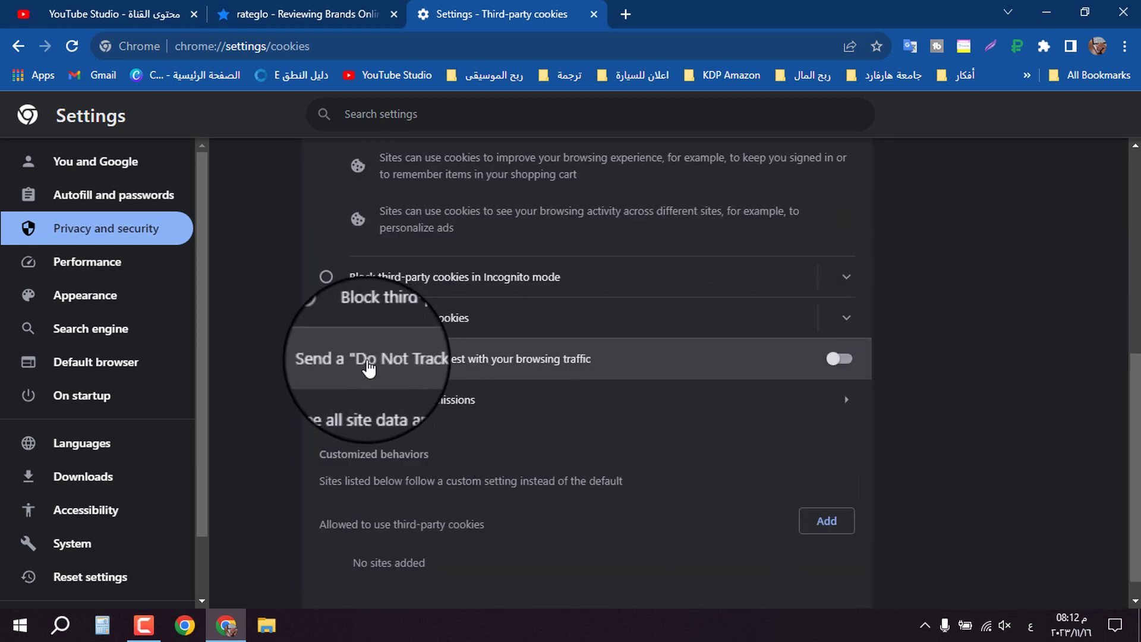
scroll(571, 440, up, 10)
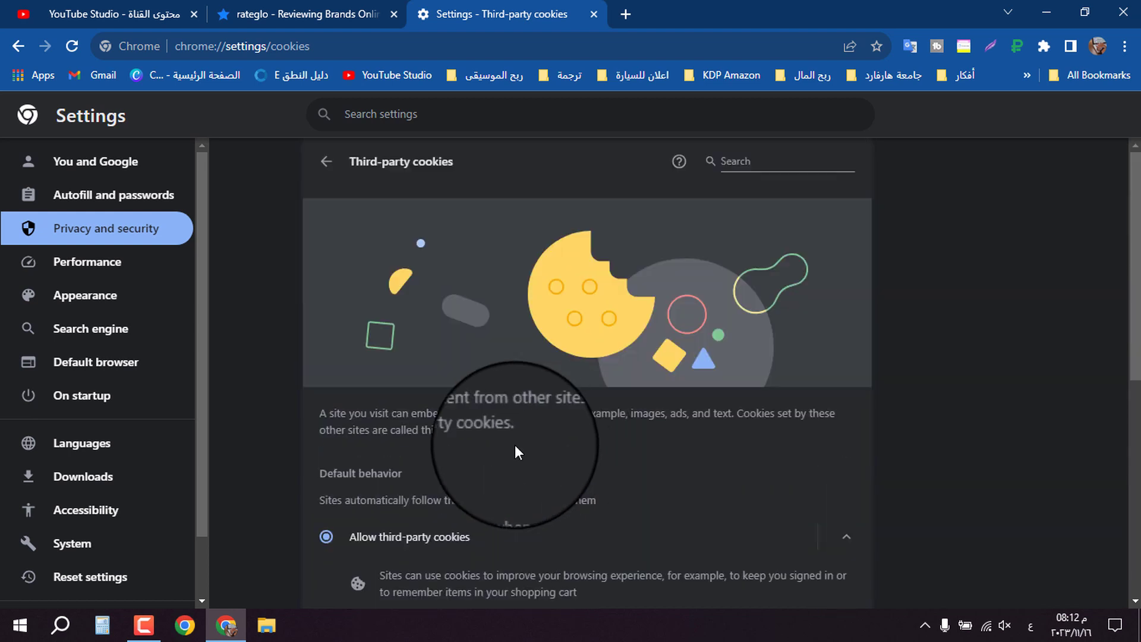
Step: Return to Site settings and expand Additional content settings to look through its entries
key(alt+Left)
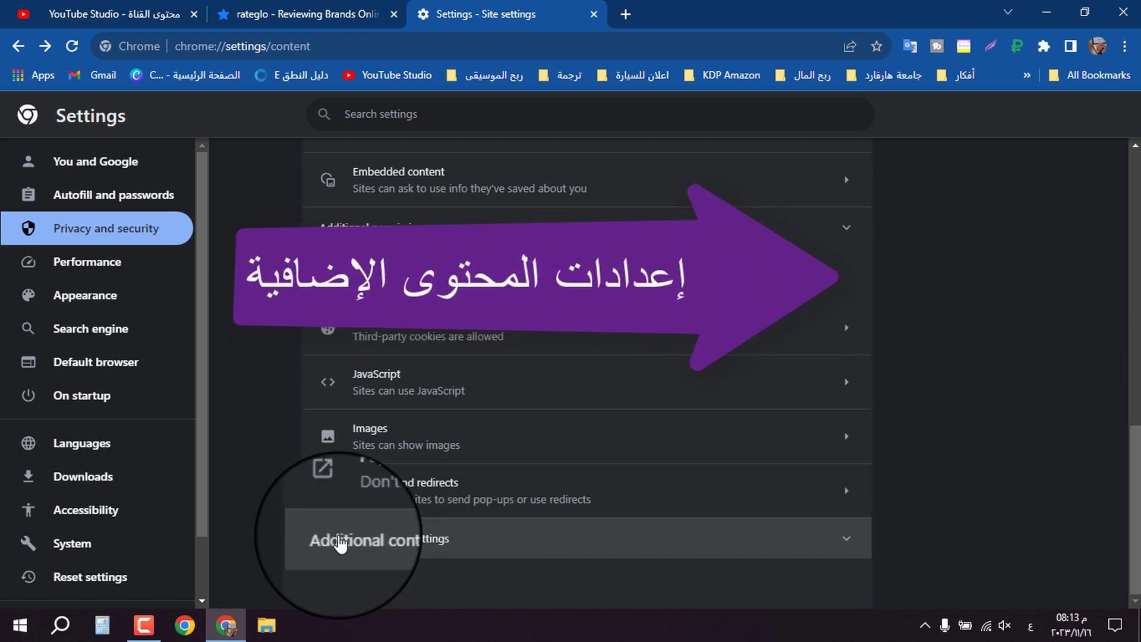
click(406, 542)
scroll(406, 542, down, 5)
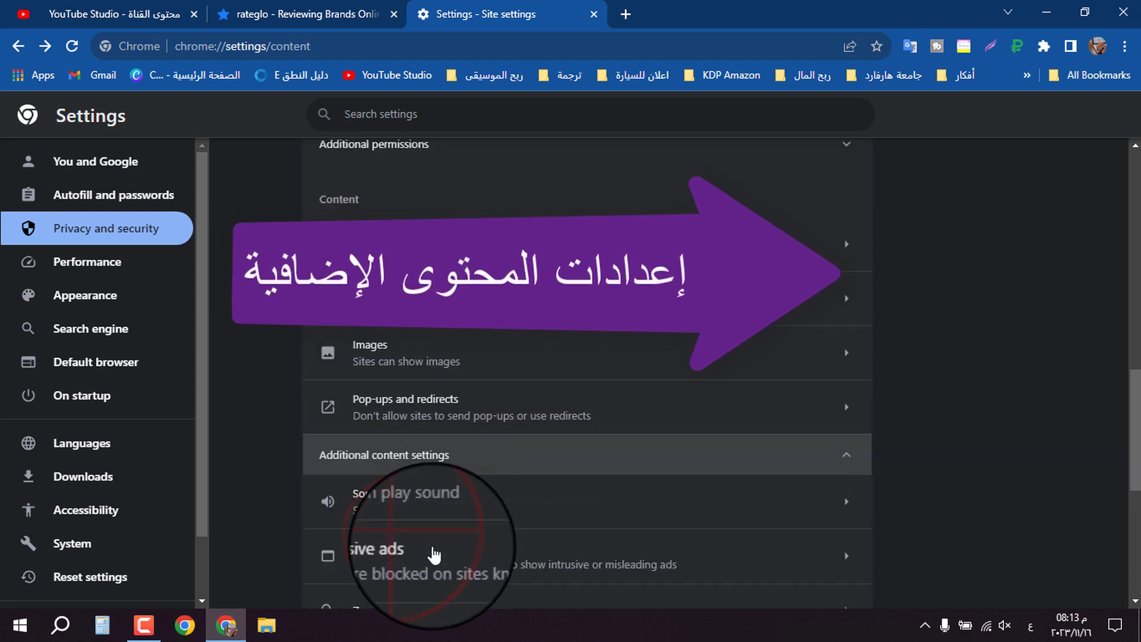
scroll(434, 554, down, 1)
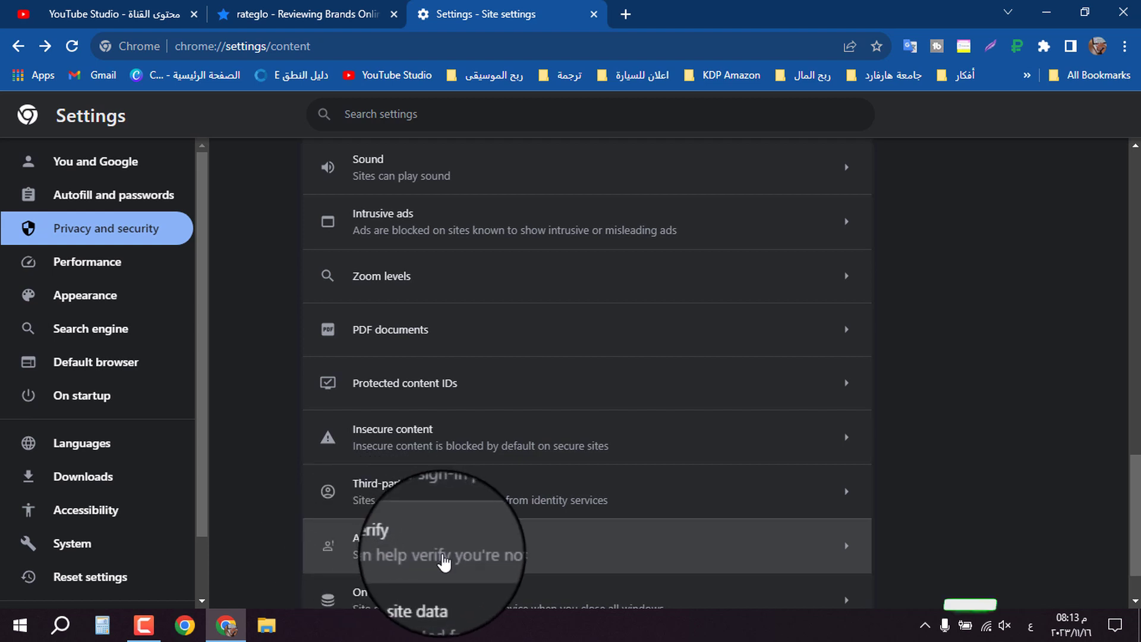
Step: Open Third-party sign-in from Additional content settings, review its default behavior options, and return to Site settings
scroll(498, 547, down, 2)
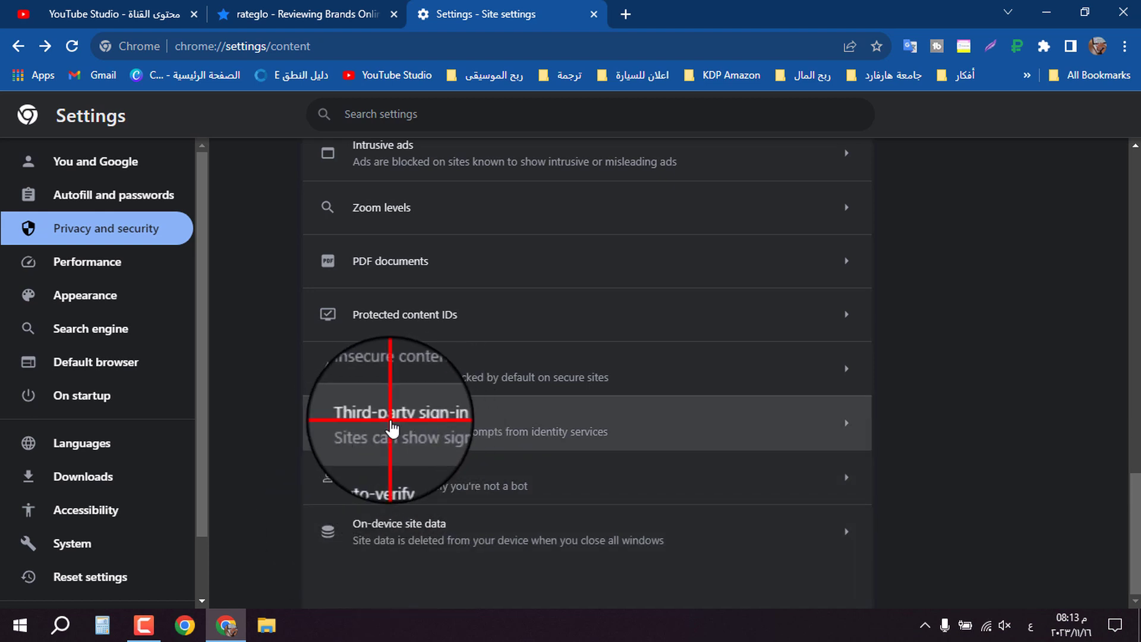
click(391, 426)
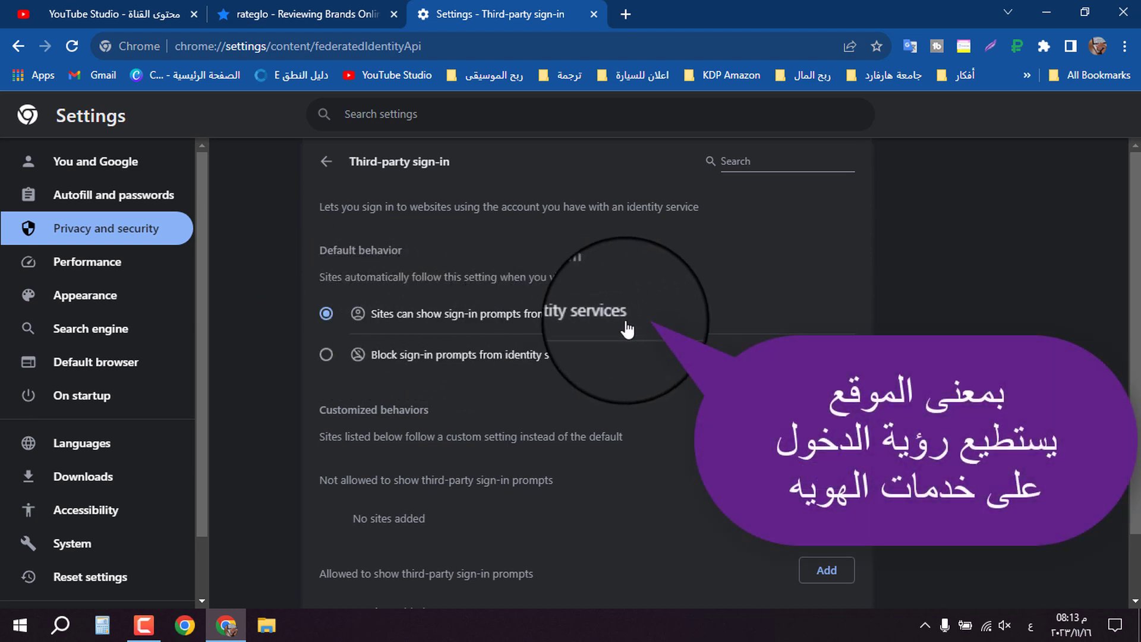
click(326, 172)
Step: Open Auto-verify under Additional content settings, review its toggle and explanation, and return to Site settings
scroll(466, 564, up, 3)
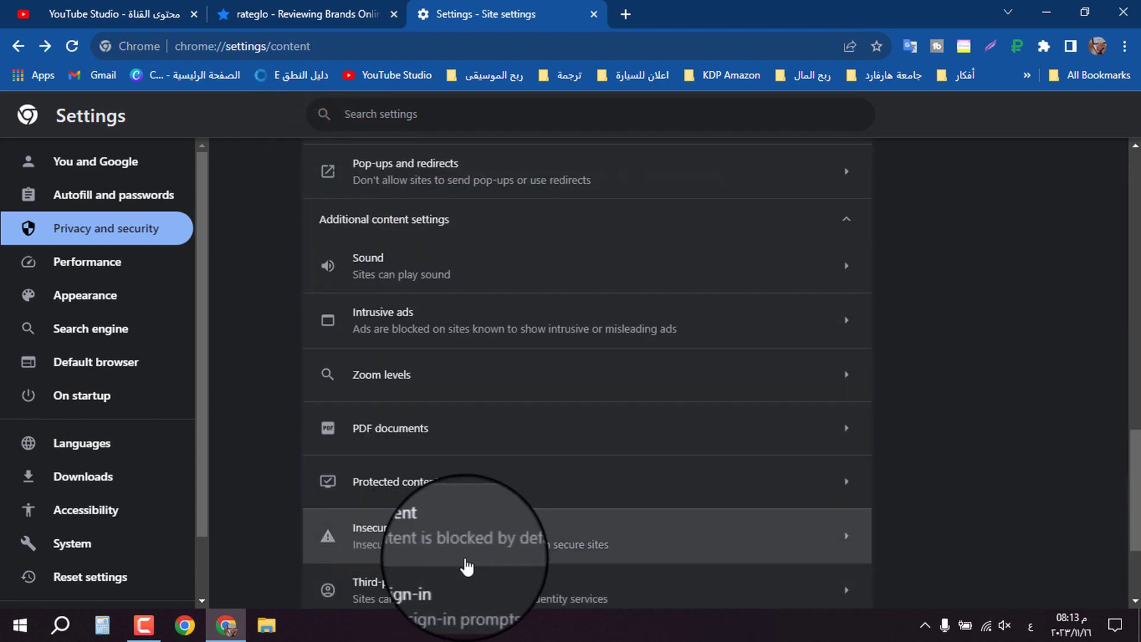
scroll(466, 565, down, 2)
click(420, 568)
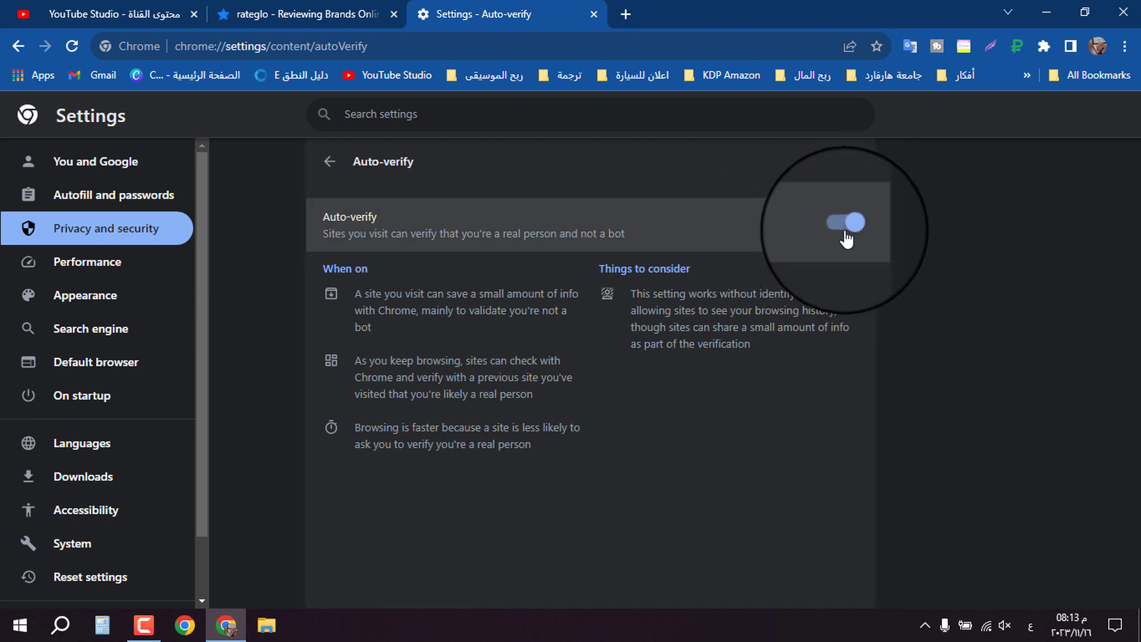
click(334, 167)
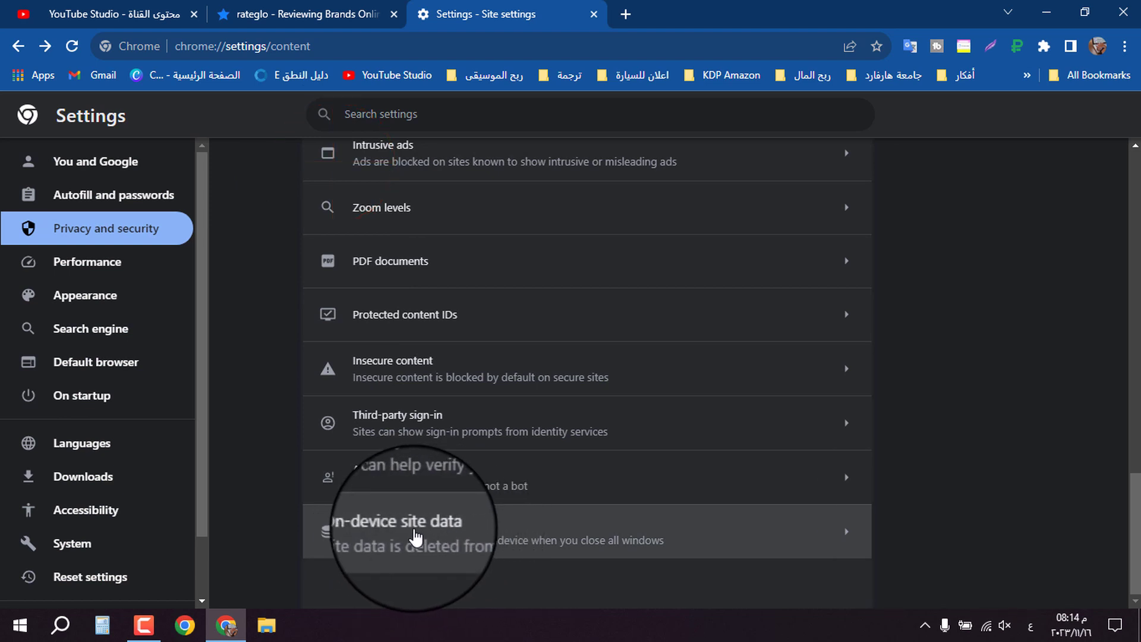
Step: Set the On-device site data default behavior to "Allow sites to save data on your device" and return to Site settings
click(428, 537)
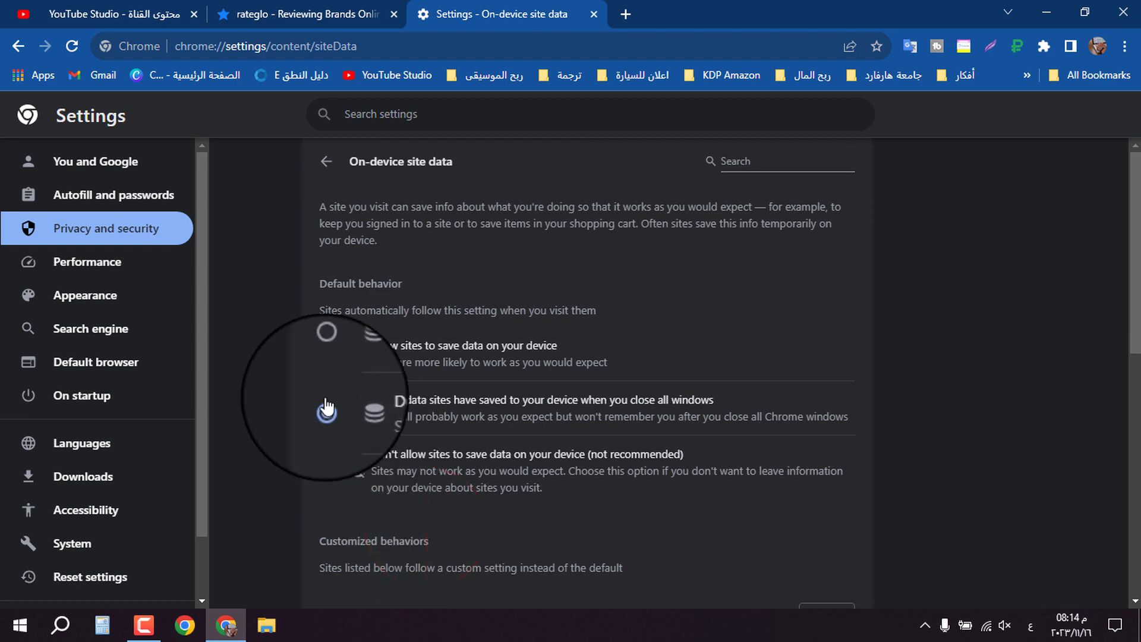
click(326, 354)
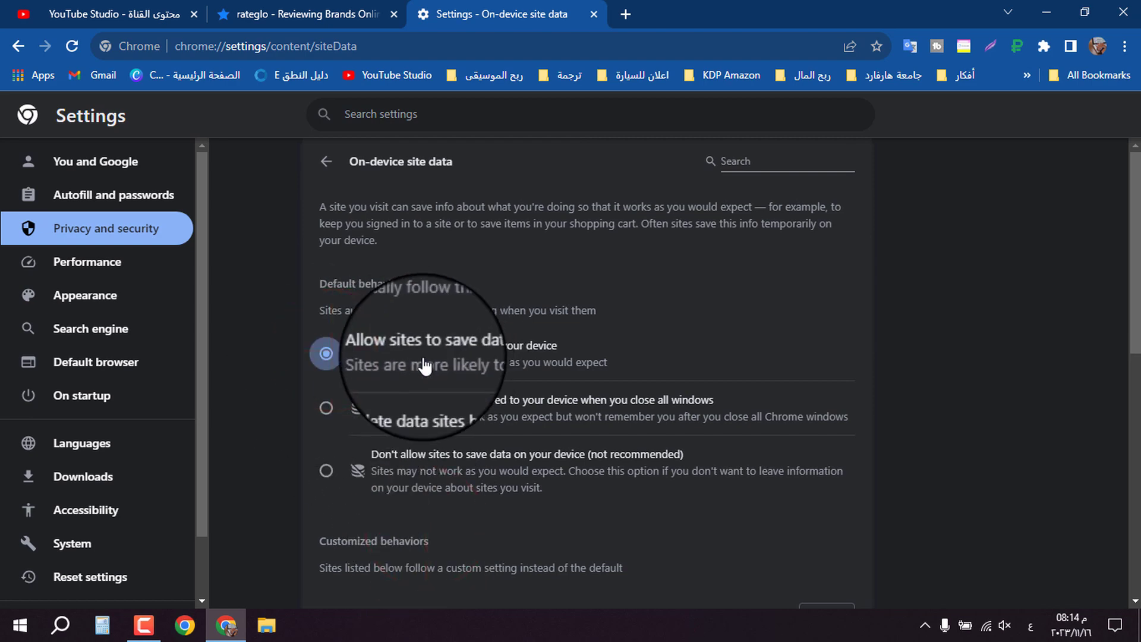
scroll(416, 416, down, 8)
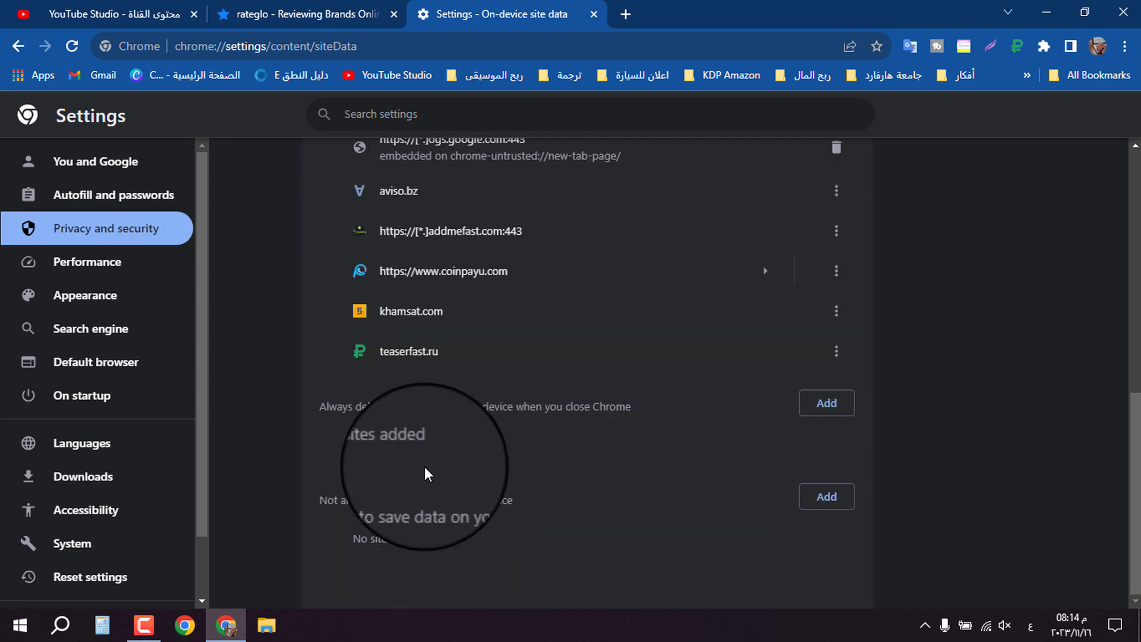
scroll(362, 321, up, 6)
scroll(364, 261, up, 3)
click(324, 158)
click(590, 333)
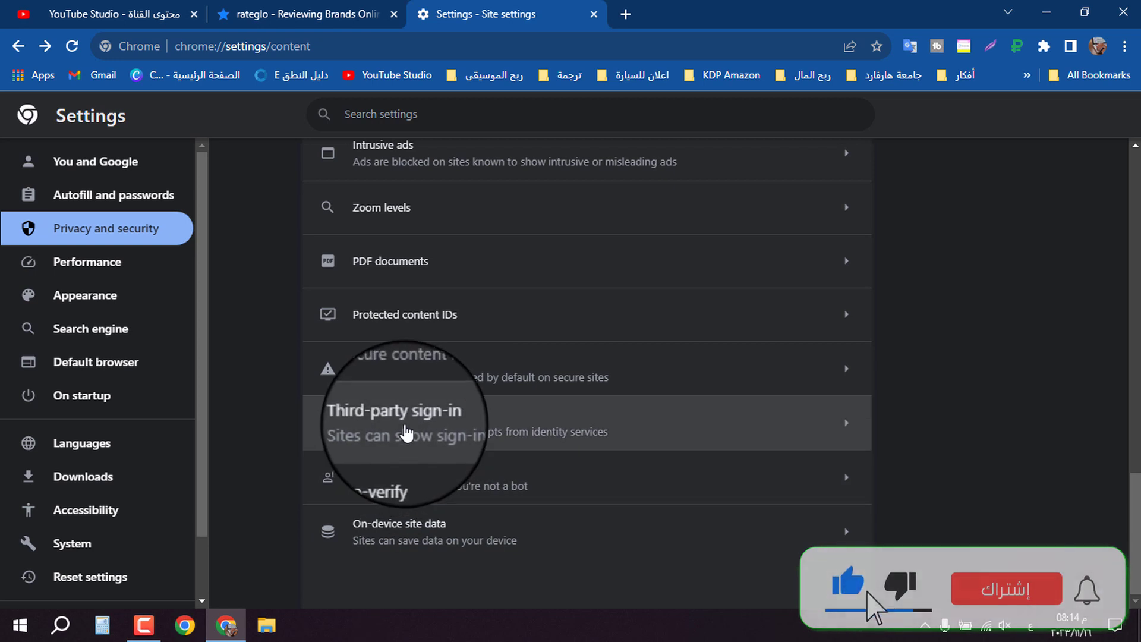
Step: Open Google Password Manager from Autofill and passwords, and go to its settings to review the password saving and sign-in options
scroll(406, 432, up, 15)
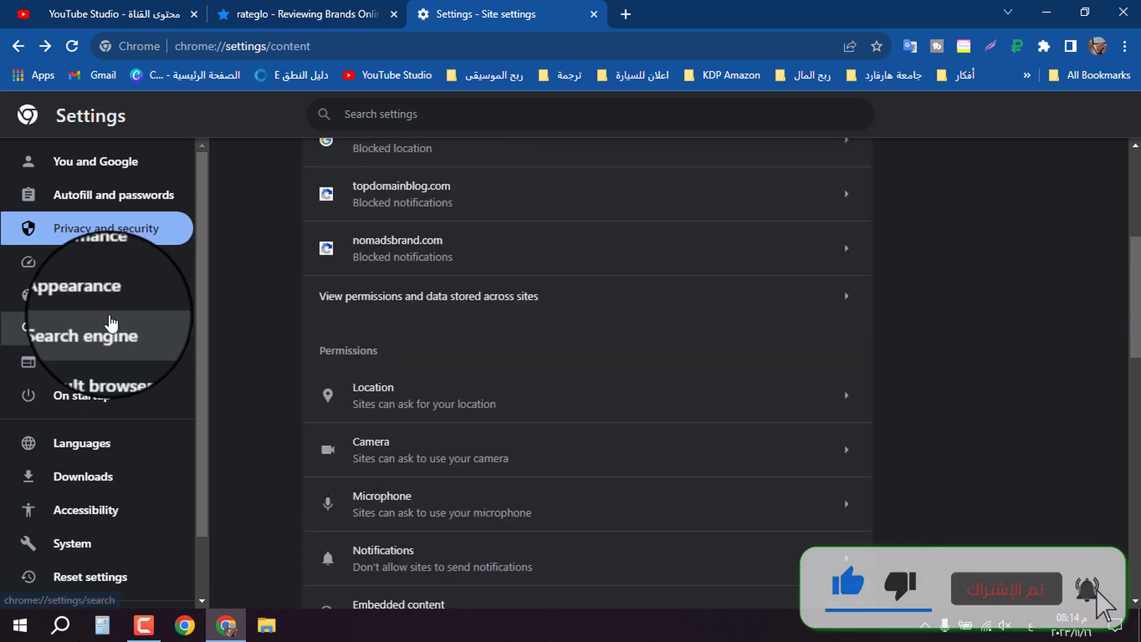
click(108, 202)
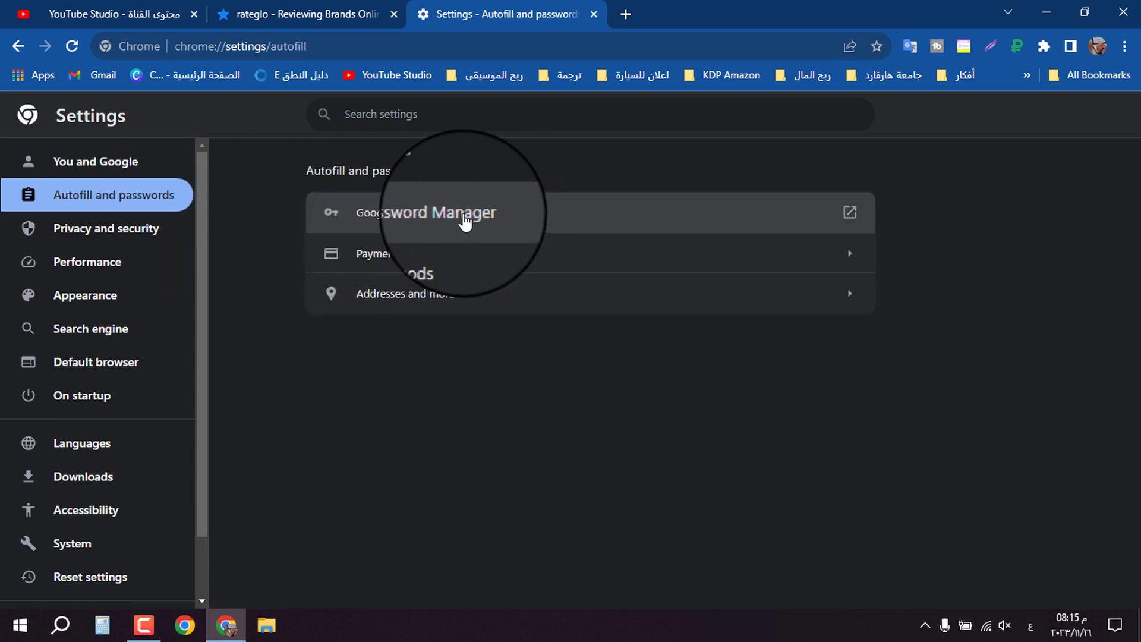
click(422, 221)
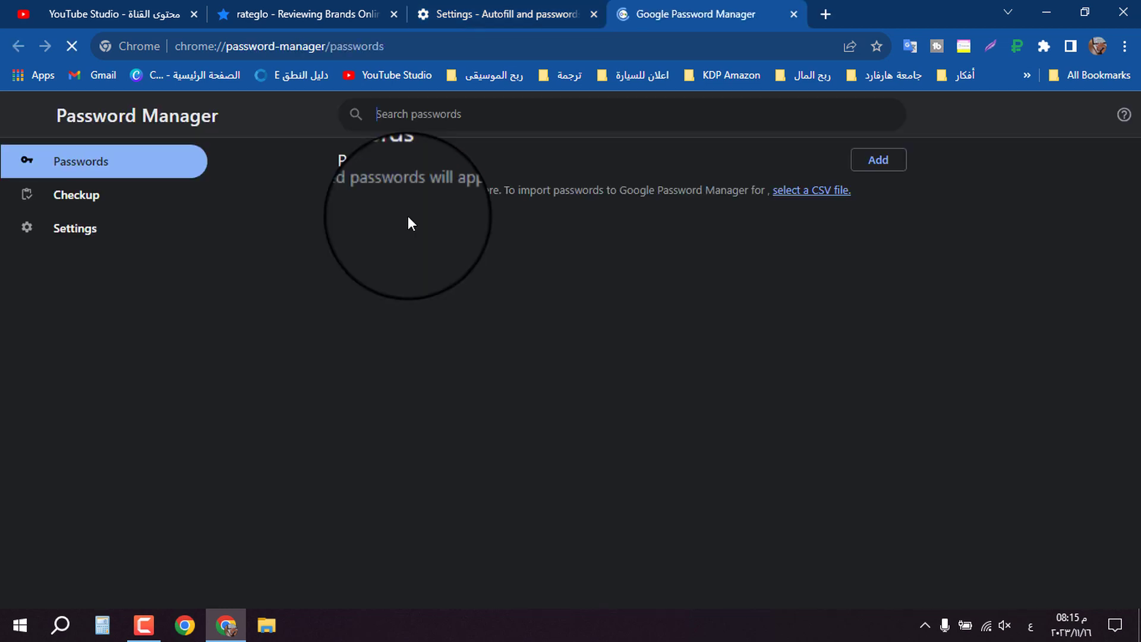
click(85, 238)
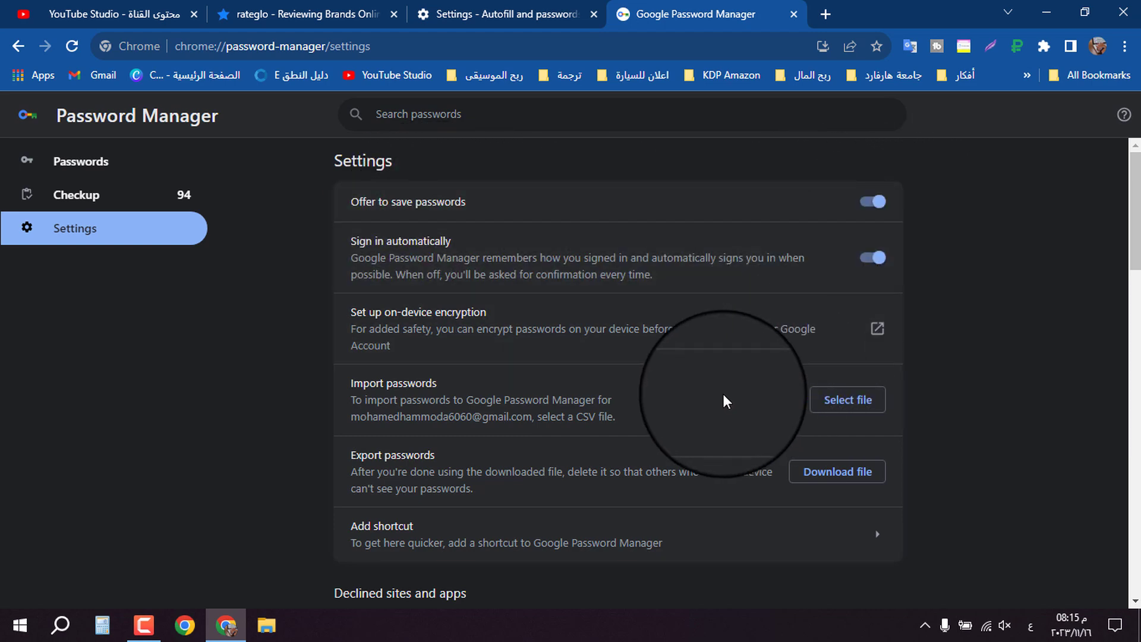
Step: Look through the Declined sites and apps list in the Password Manager settings, and close Password Manager
scroll(724, 397, down, 5)
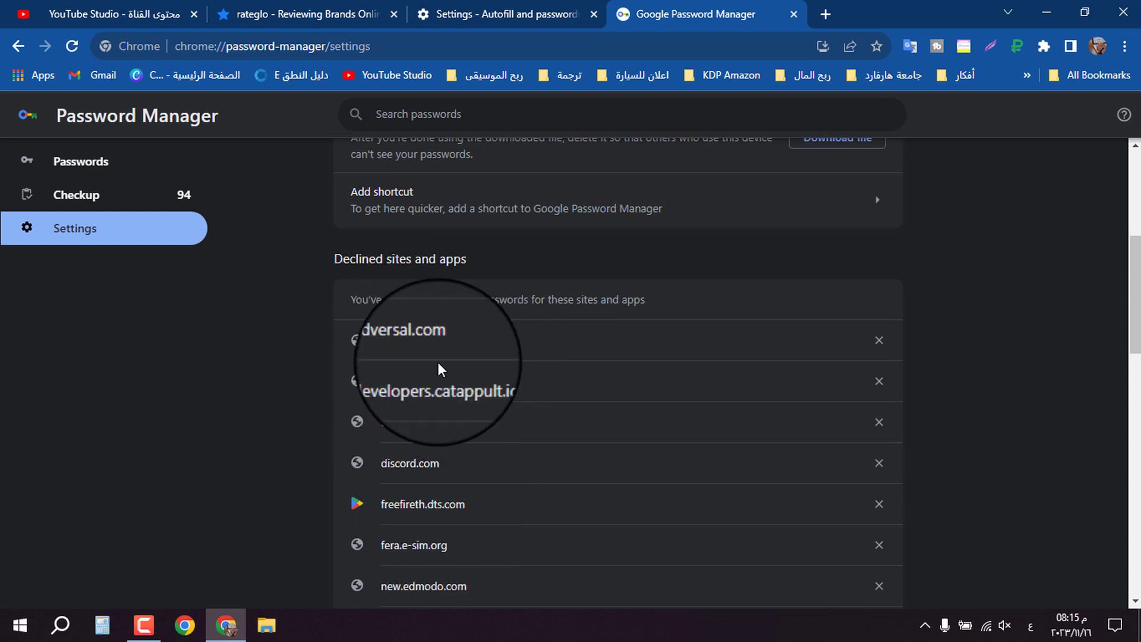
scroll(437, 425, down, 1)
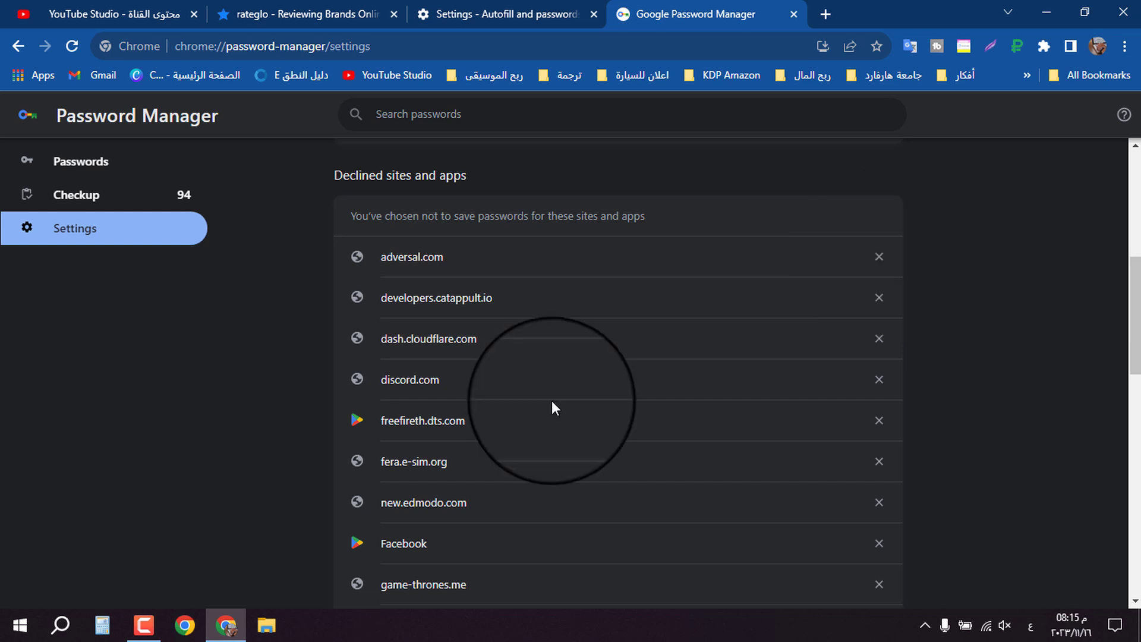
scroll(404, 350, down, 1)
scroll(406, 347, down, 1)
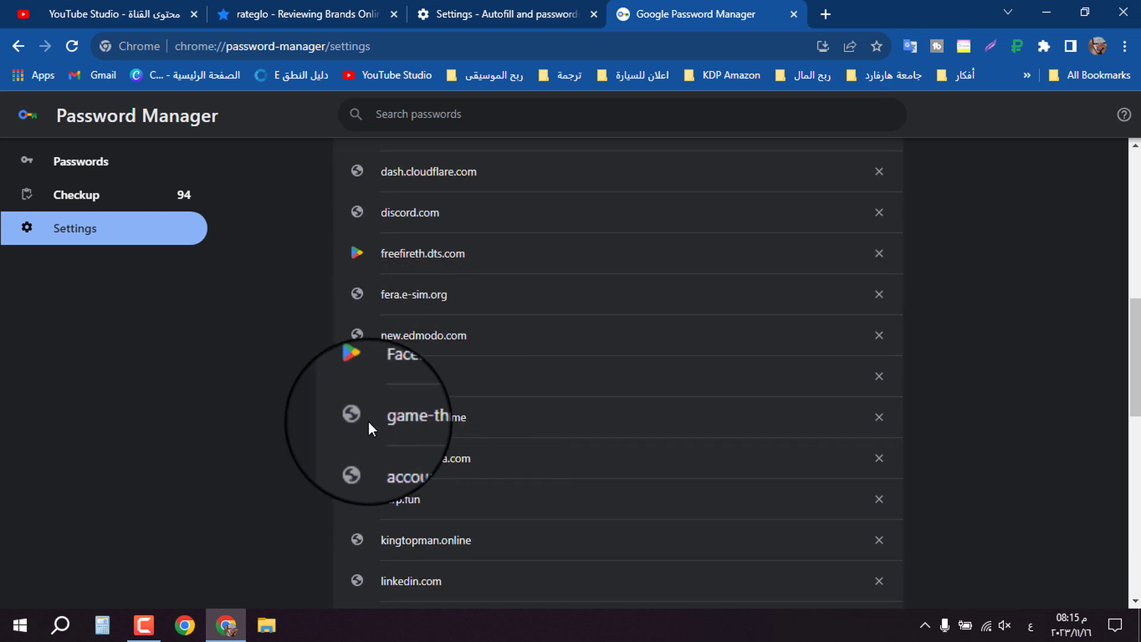
scroll(392, 431, down, 1)
scroll(426, 465, down, 8)
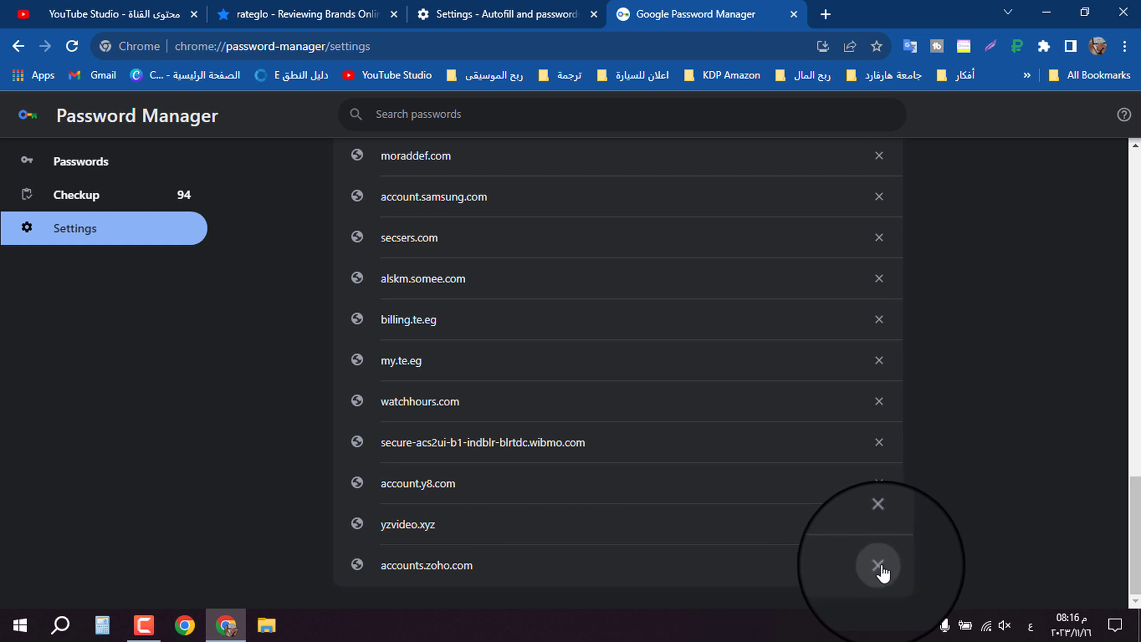
scroll(330, 452, up, 6)
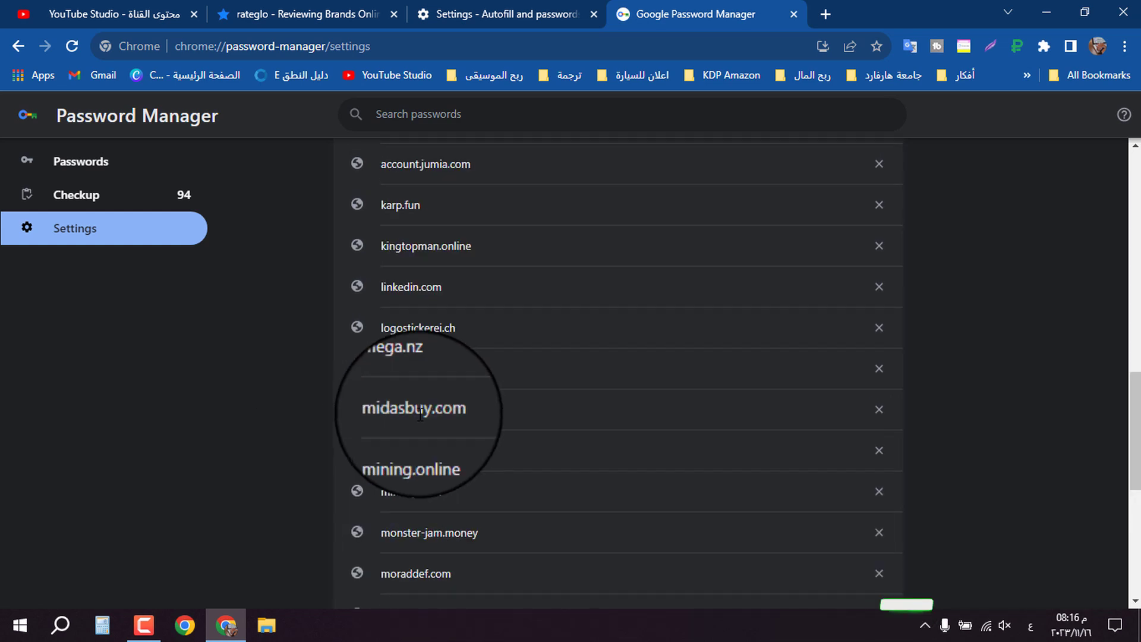
scroll(419, 415, up, 8)
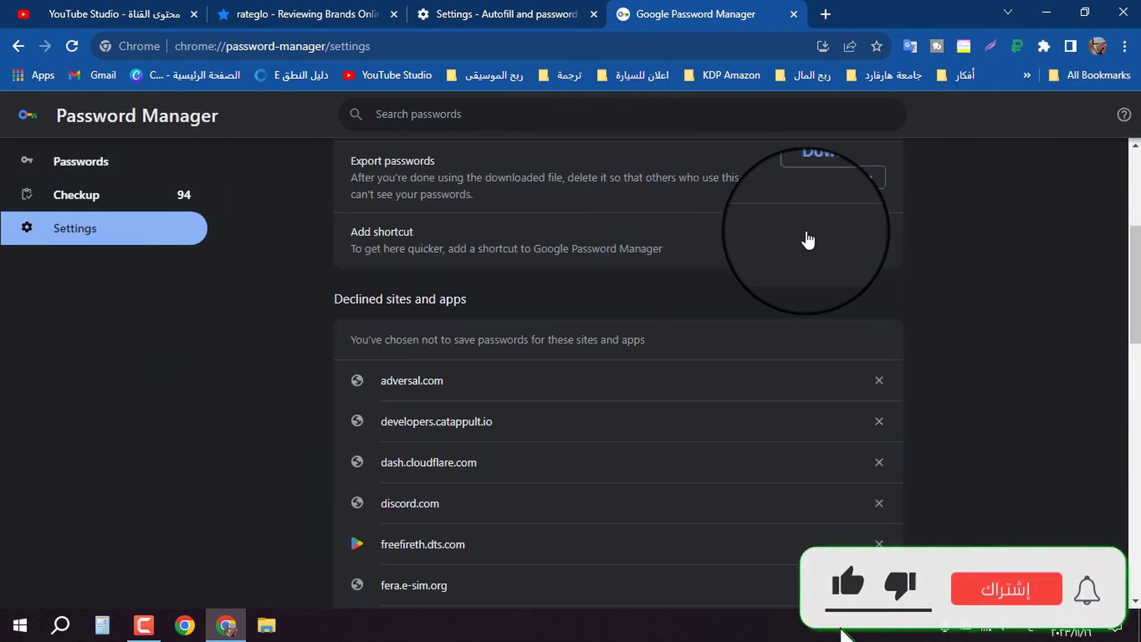
scroll(749, 232, up, 5)
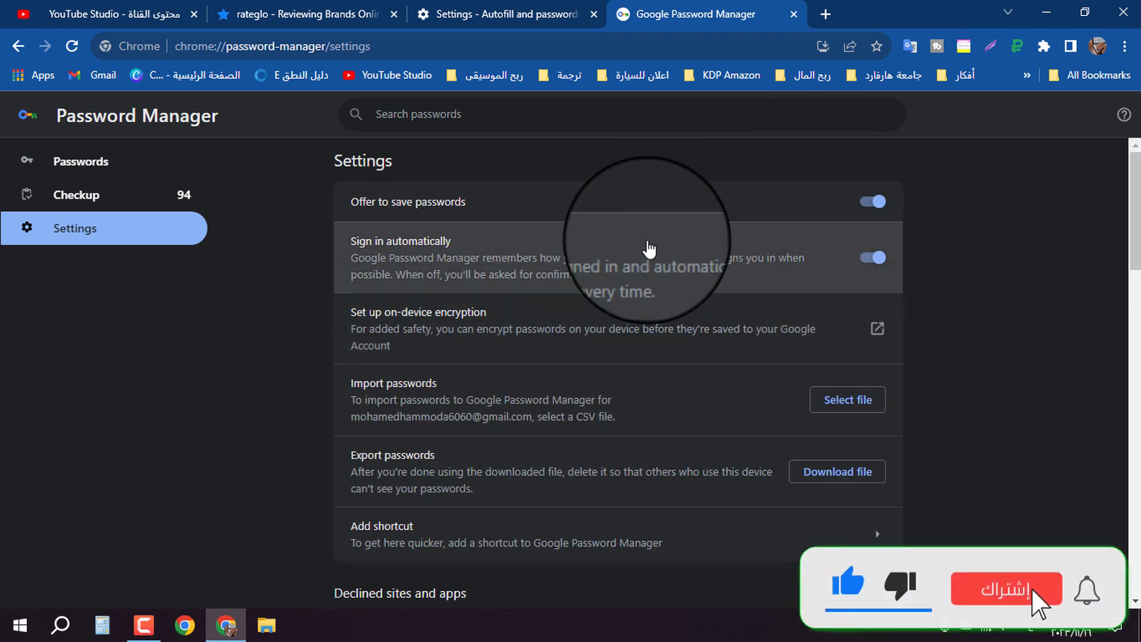
click(793, 14)
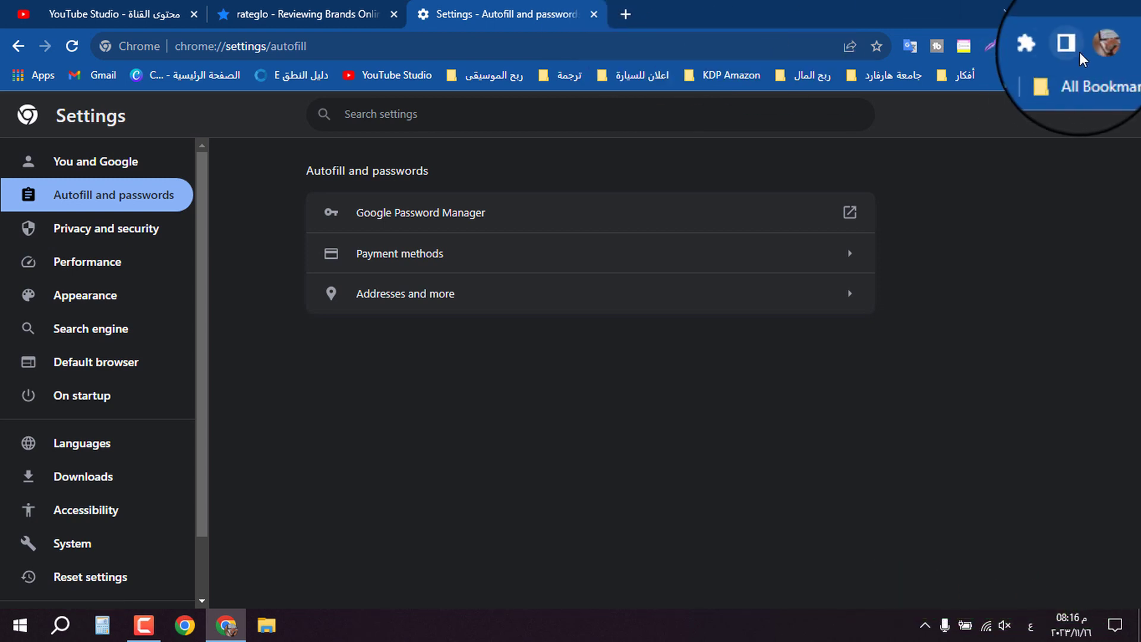
Step: Check the signed-in account and sync status of the current browser profile
click(1097, 46)
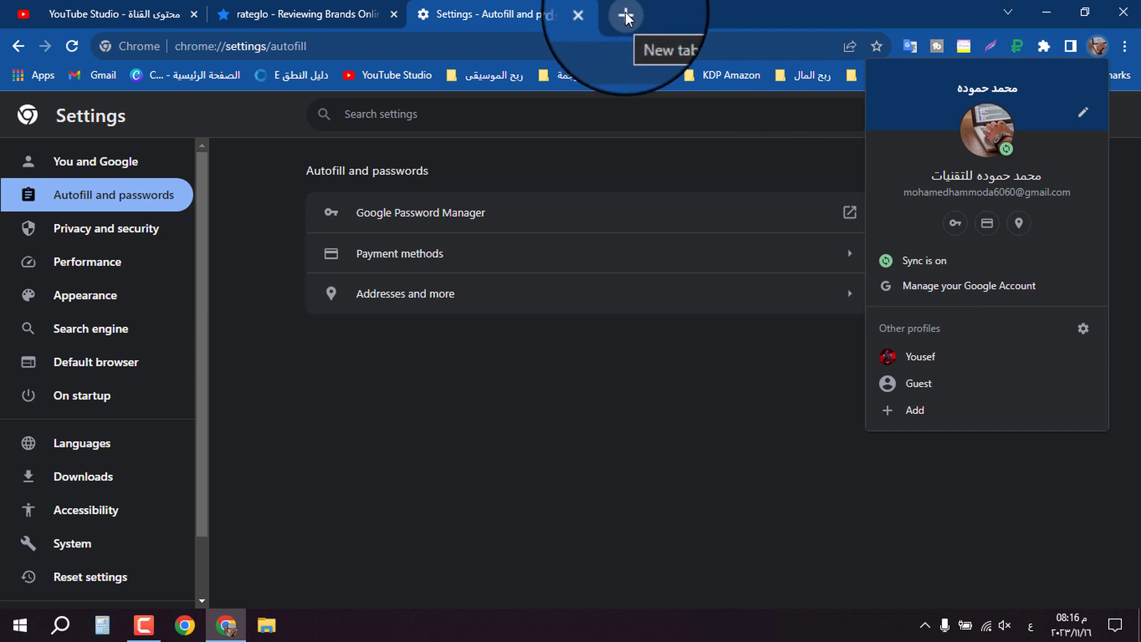
click(772, 3)
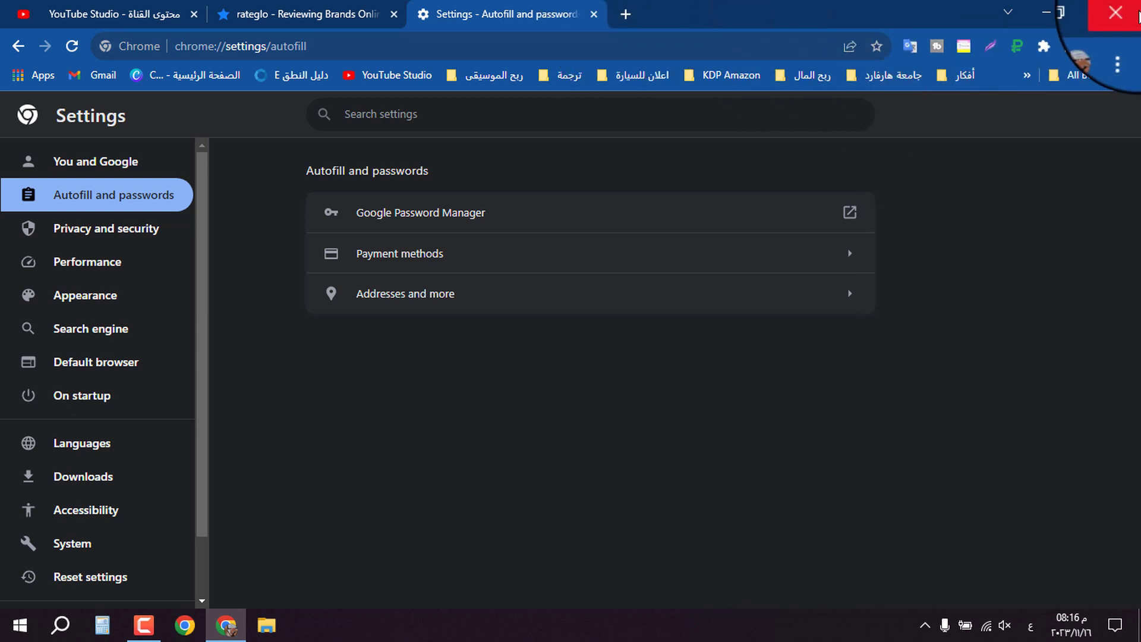
Step: Close Chrome and relaunch it with the same profile, and check that the YouTube Studio, rateglo and Settings tabs reopen
click(1120, 10)
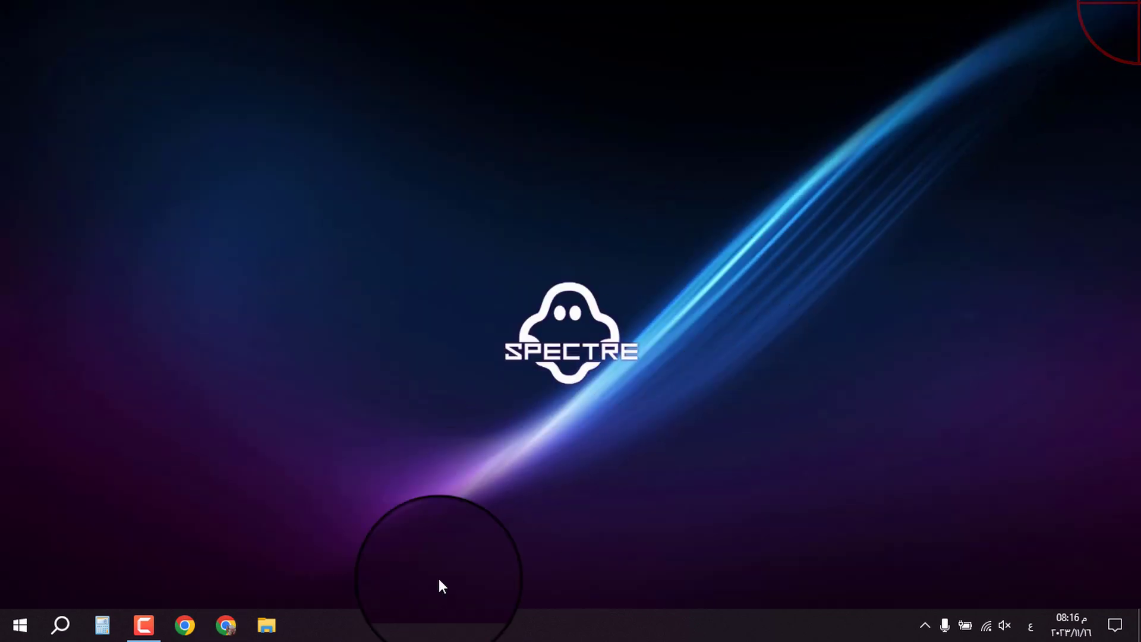
click(224, 631)
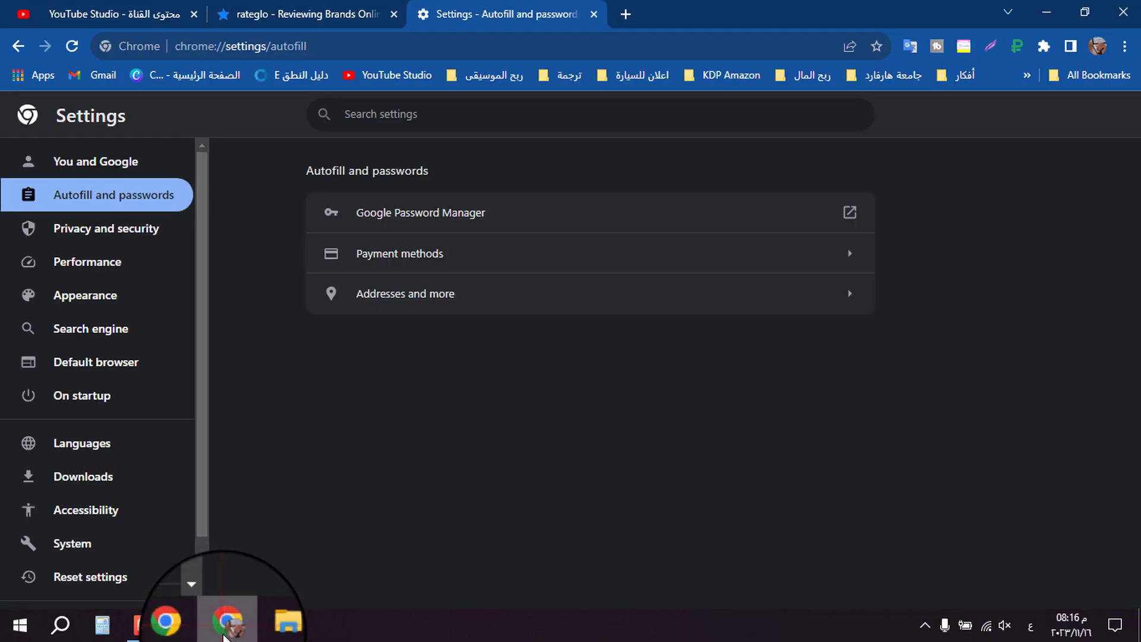
click(133, 10)
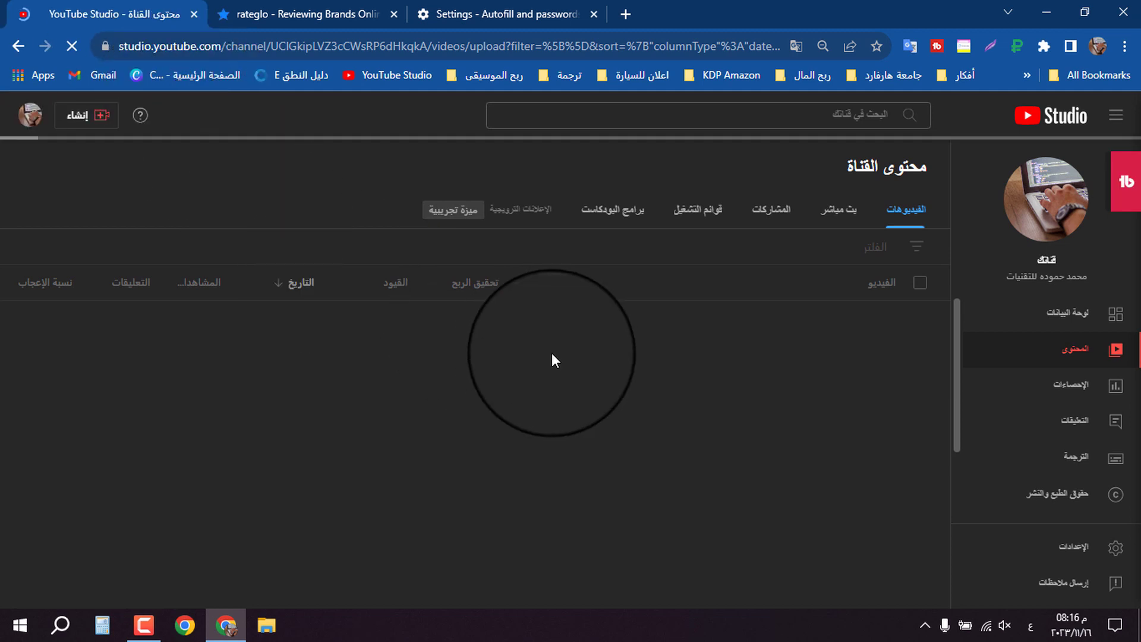
click(285, 13)
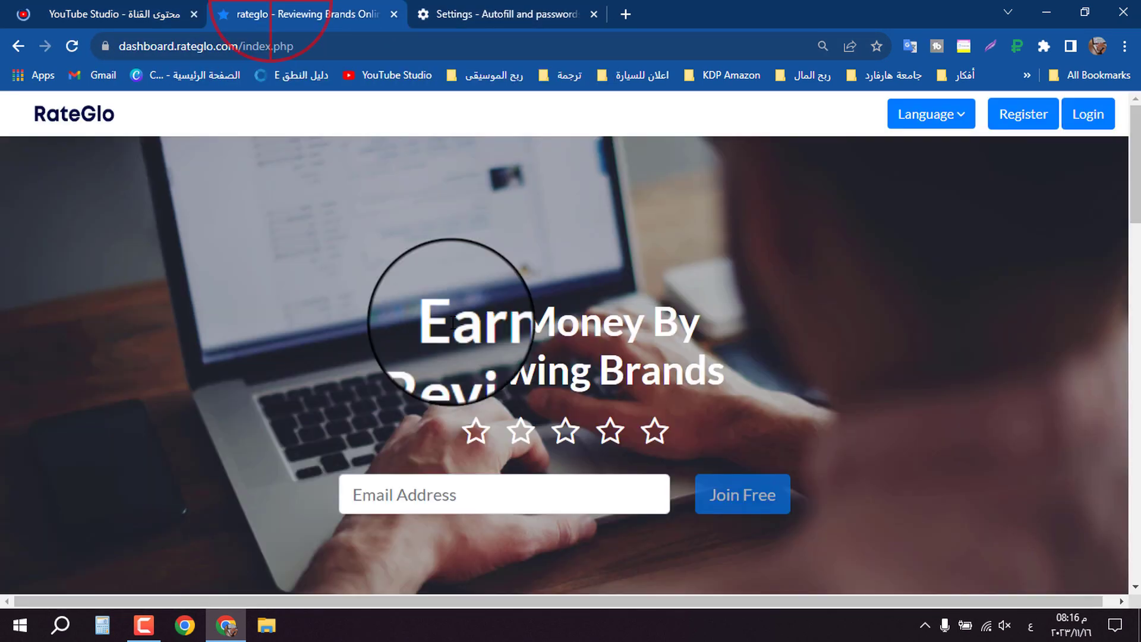
click(530, 7)
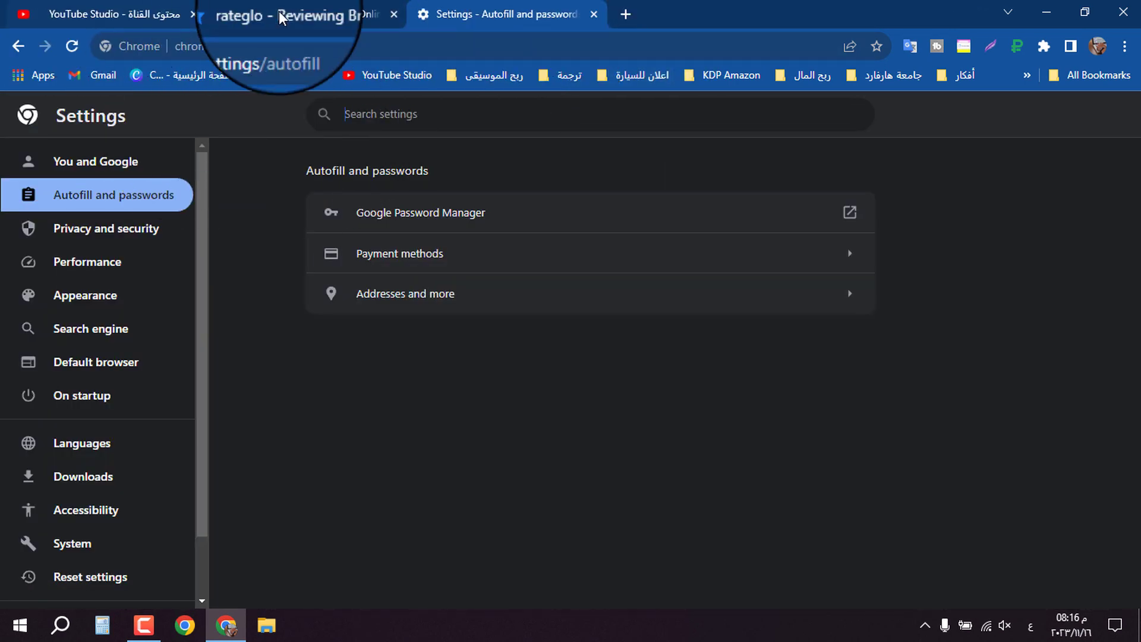
click(3, 12)
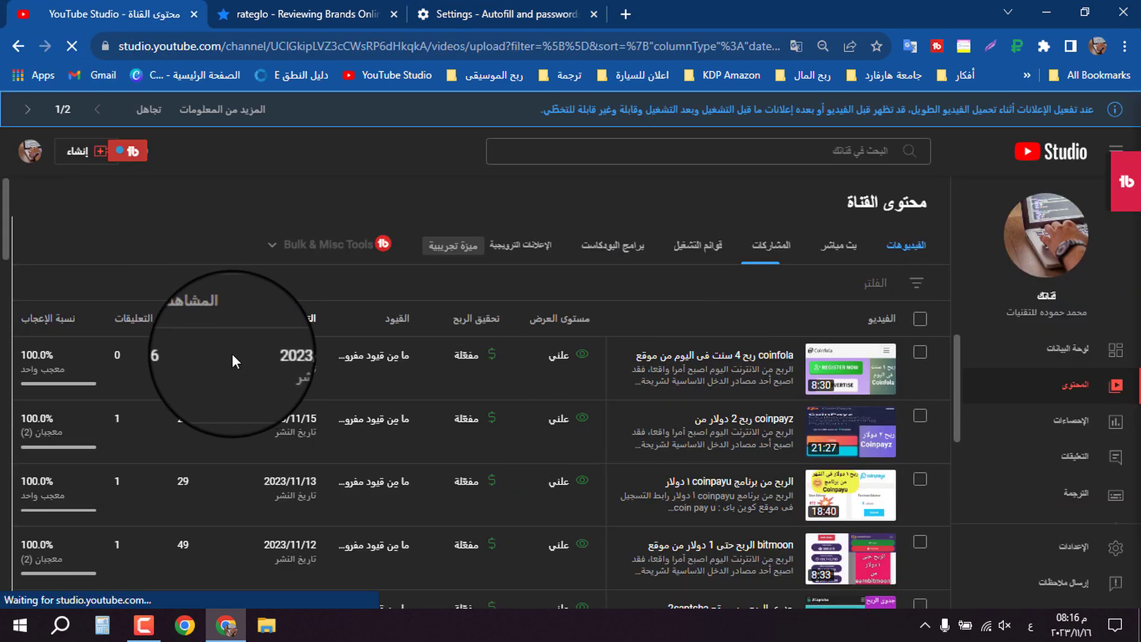
scroll(226, 404, down, 15)
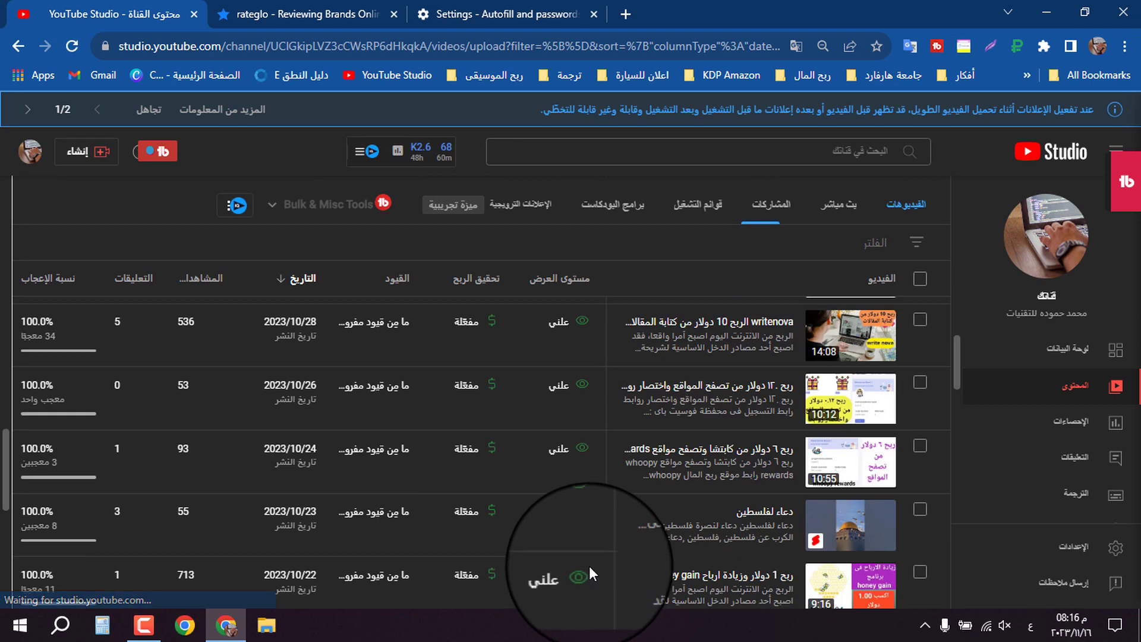
click(269, 5)
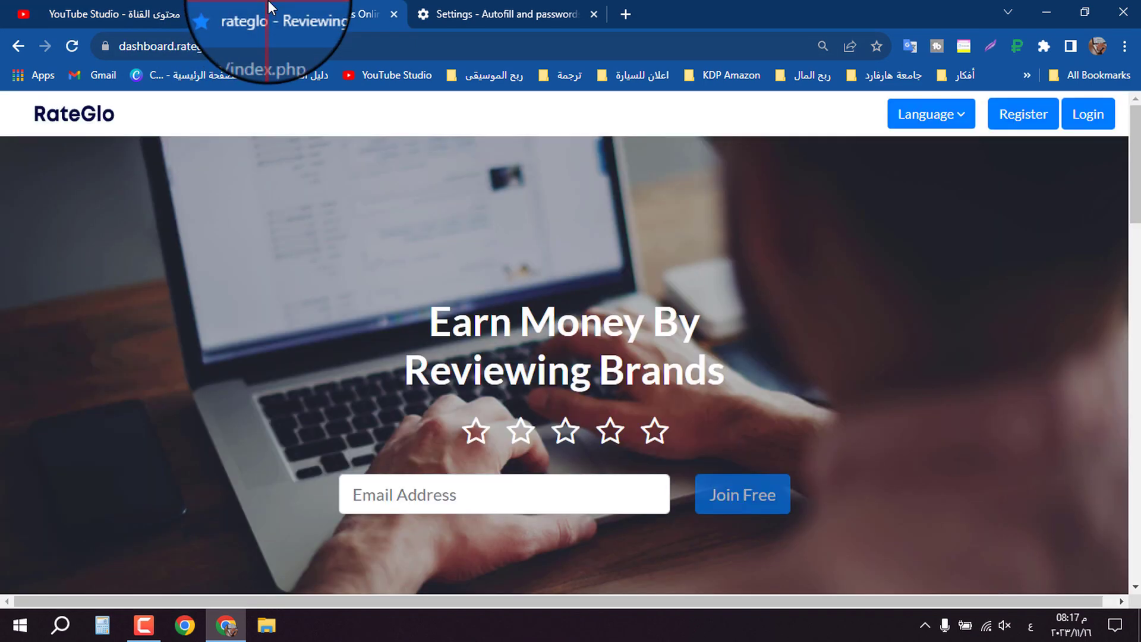
click(460, 13)
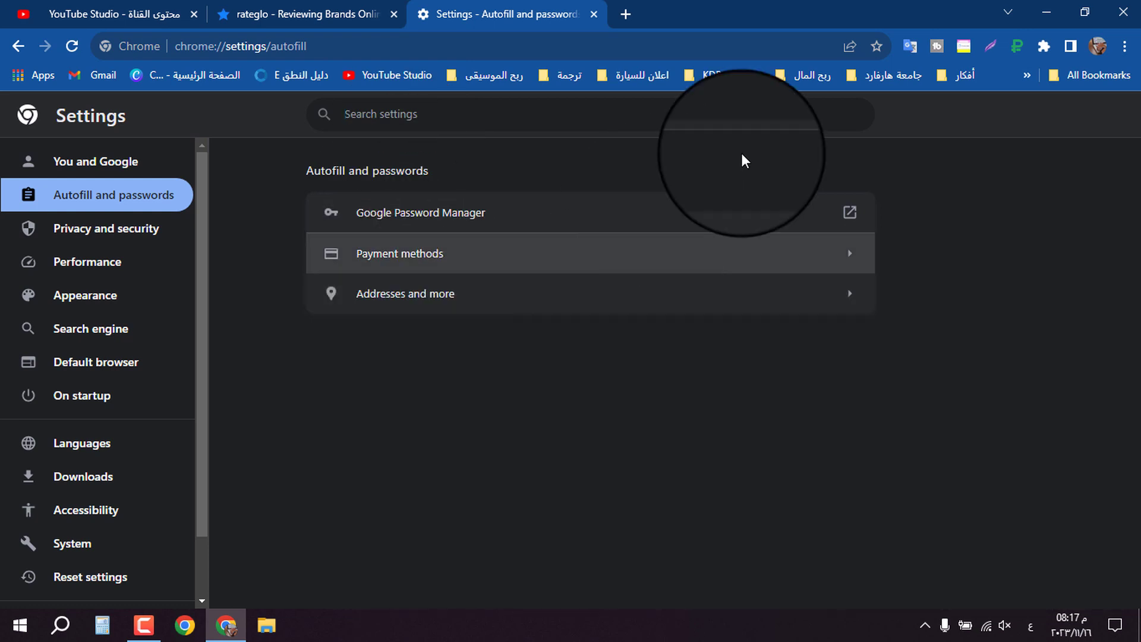
Step: Look at the browser's Help options and open the main Settings page at You and Google
click(1123, 43)
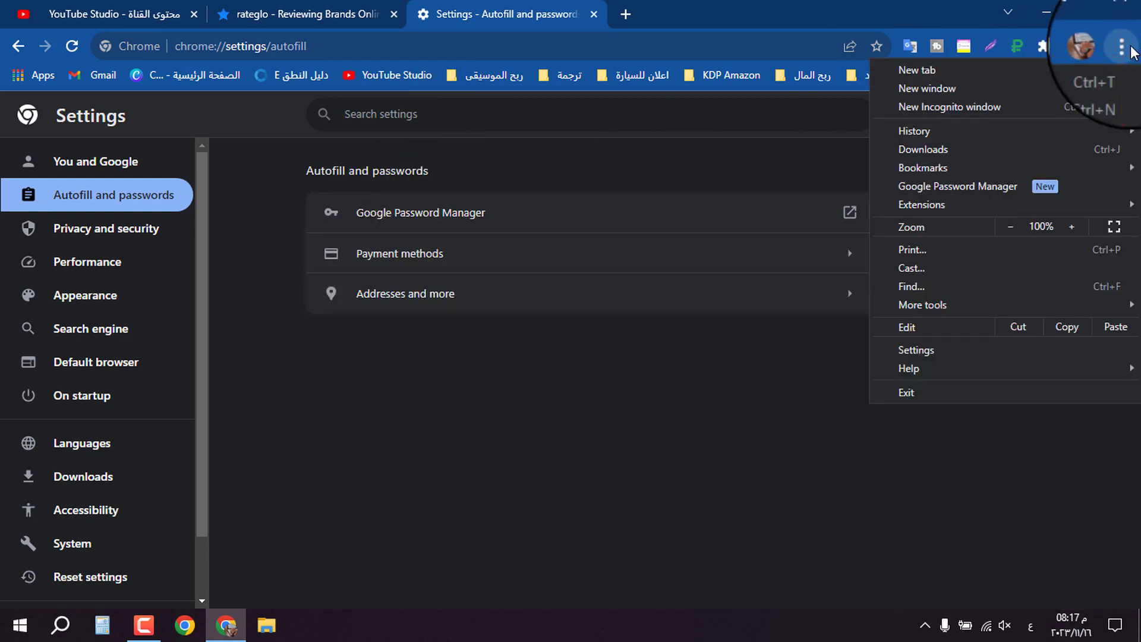
mouse_move(931, 372)
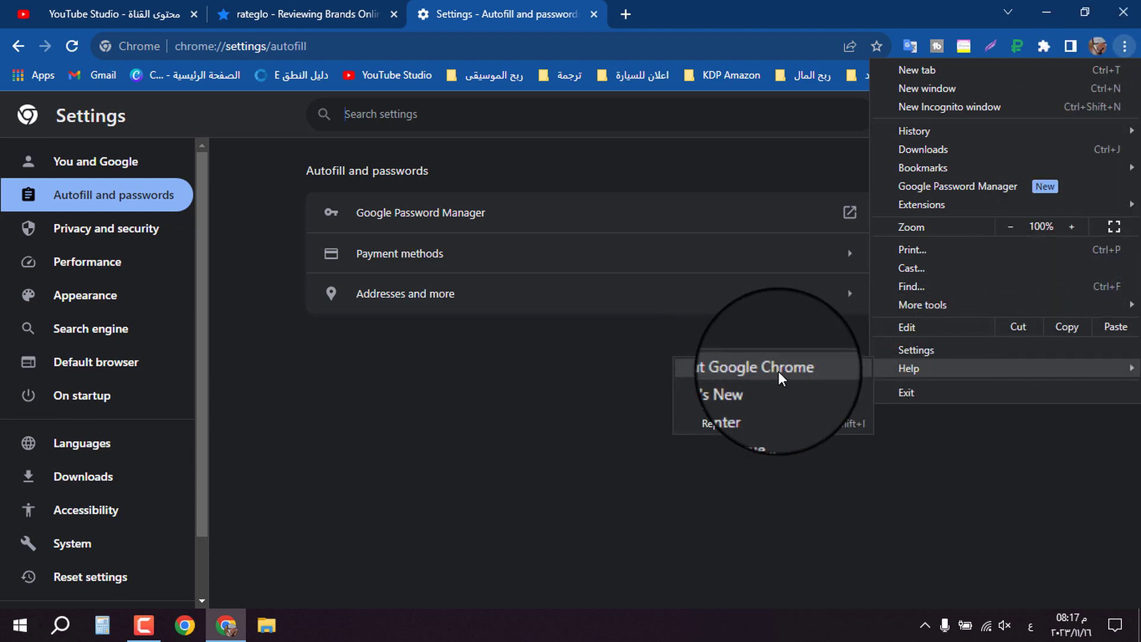
click(941, 352)
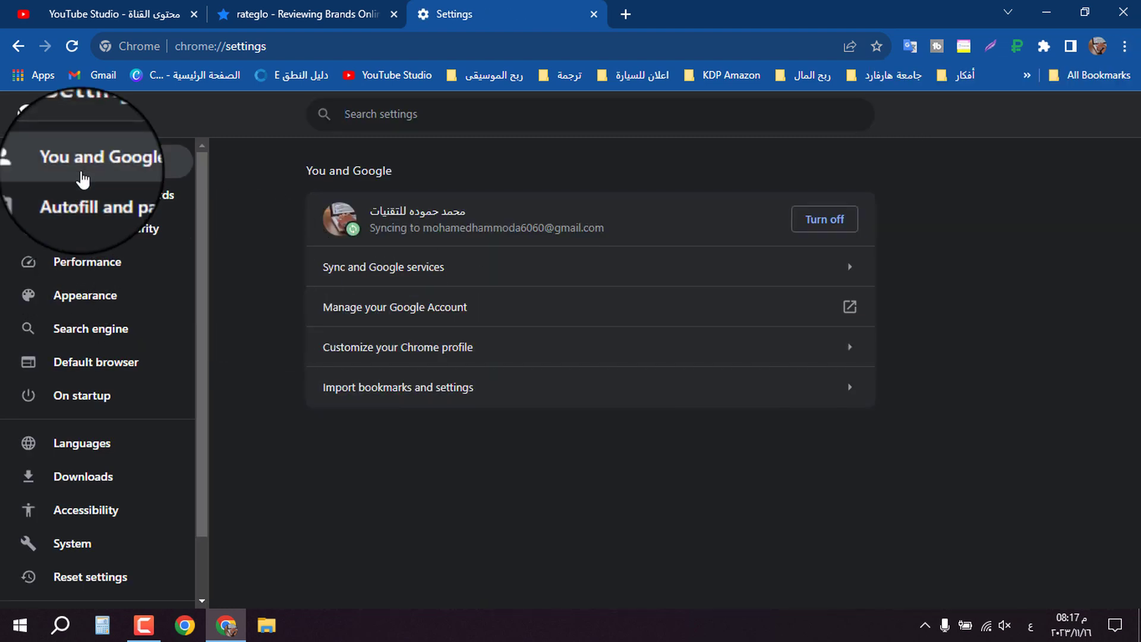
Step: Review the Sync and Google services settings, including Allow Chrome sign-in, and return to You and Google
click(91, 162)
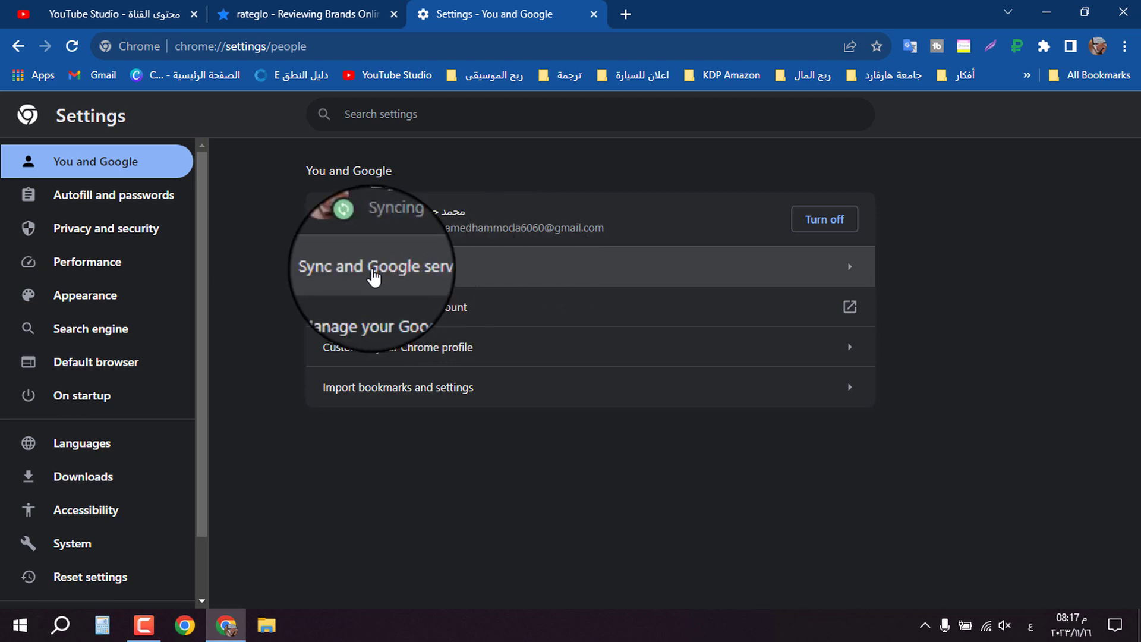
click(410, 275)
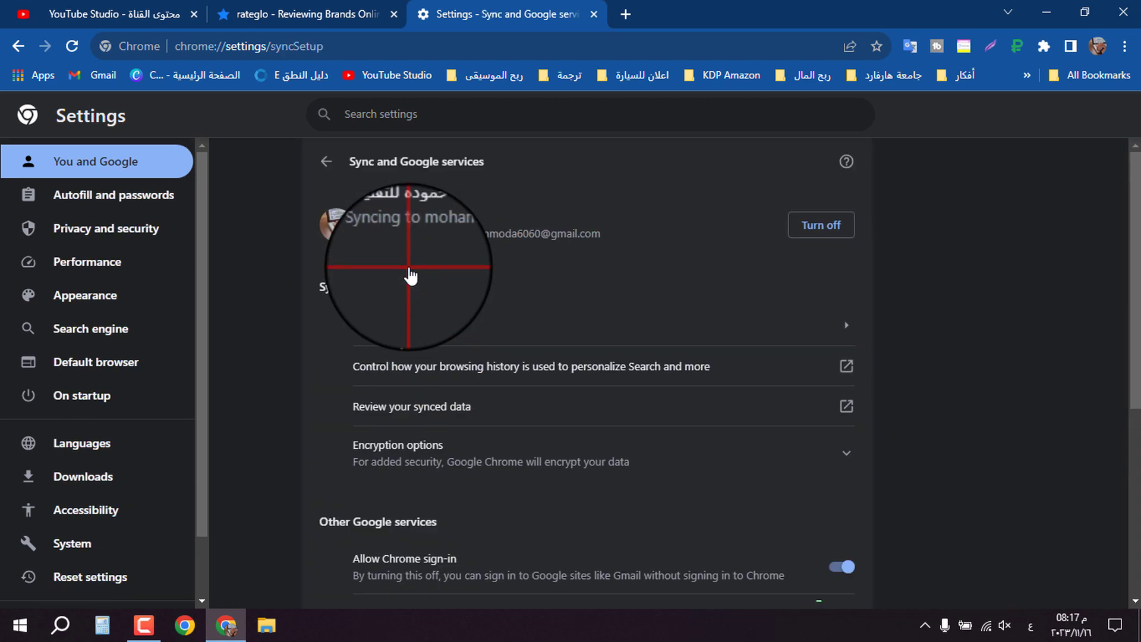
scroll(594, 393, down, 4)
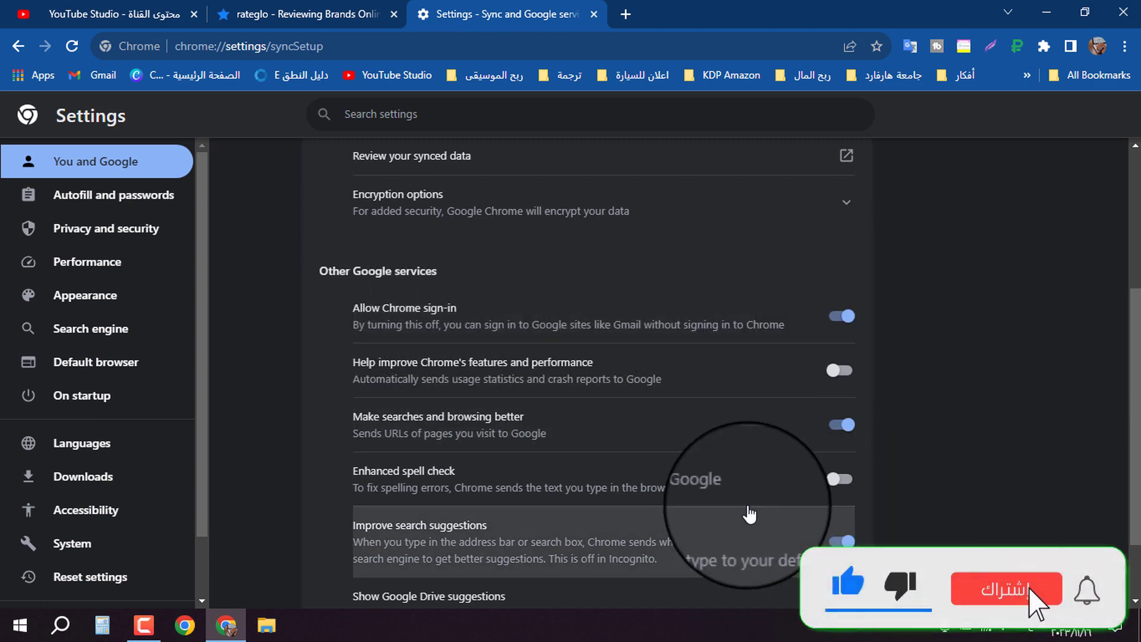
scroll(743, 509, down, 2)
scroll(511, 496, up, 6)
click(331, 145)
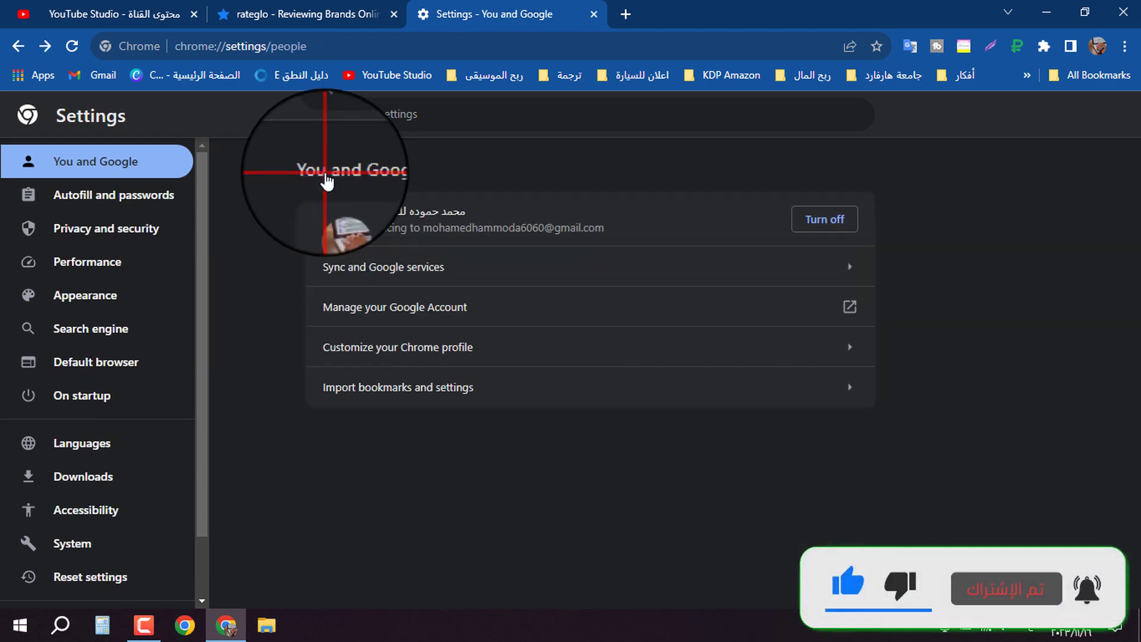
Step: Check the On startup behavior and the System settings for background apps and hardware acceleration
click(100, 397)
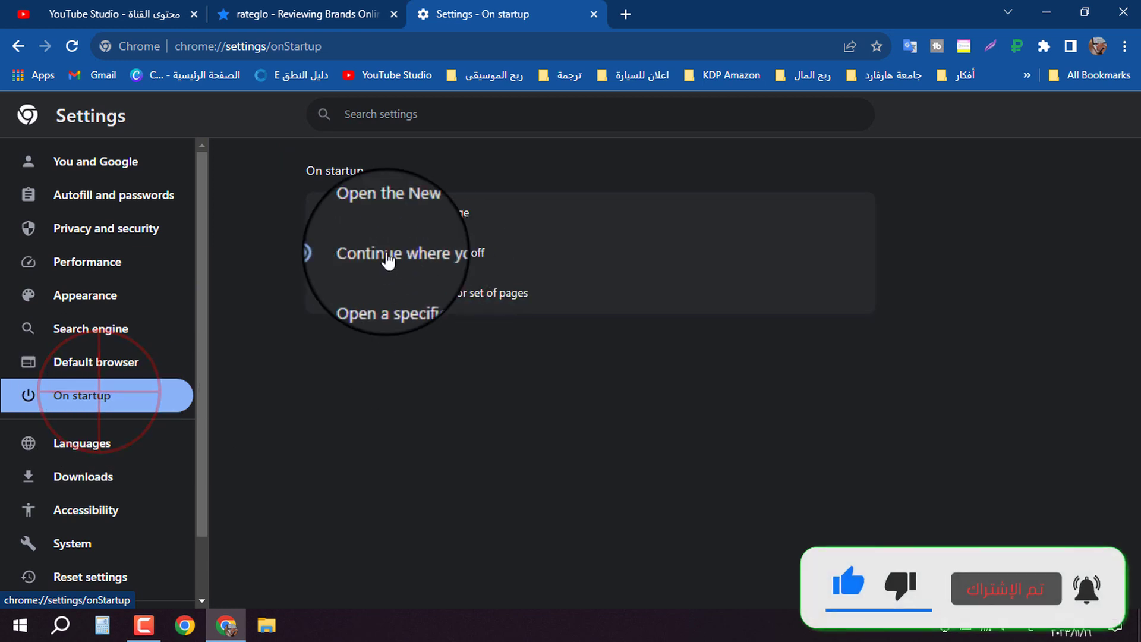
scroll(137, 493, down, 2)
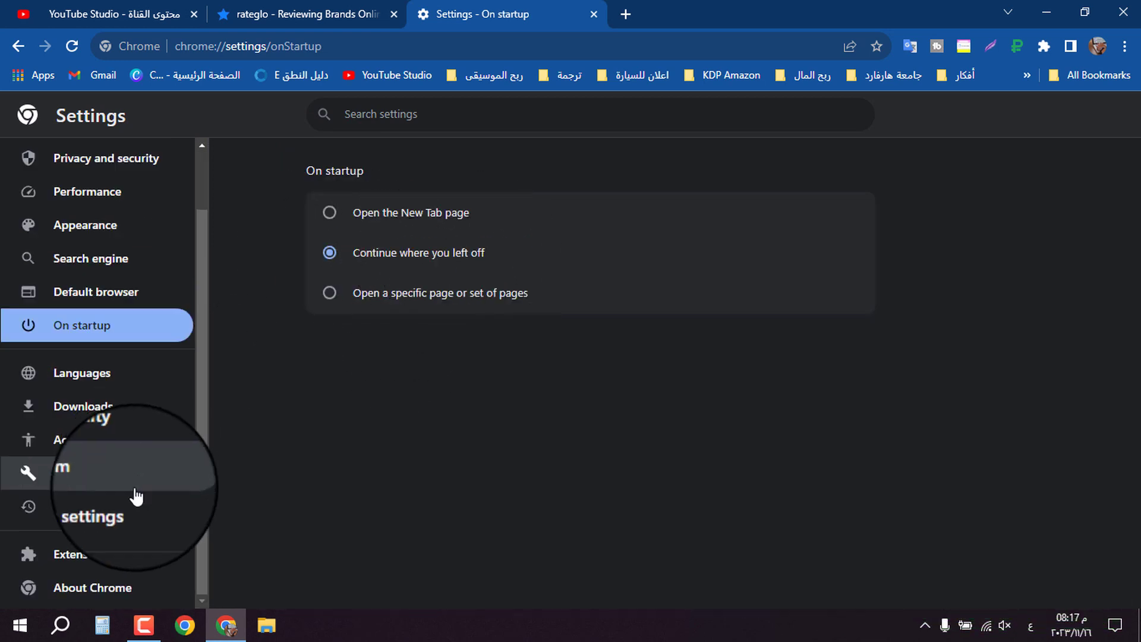
click(70, 471)
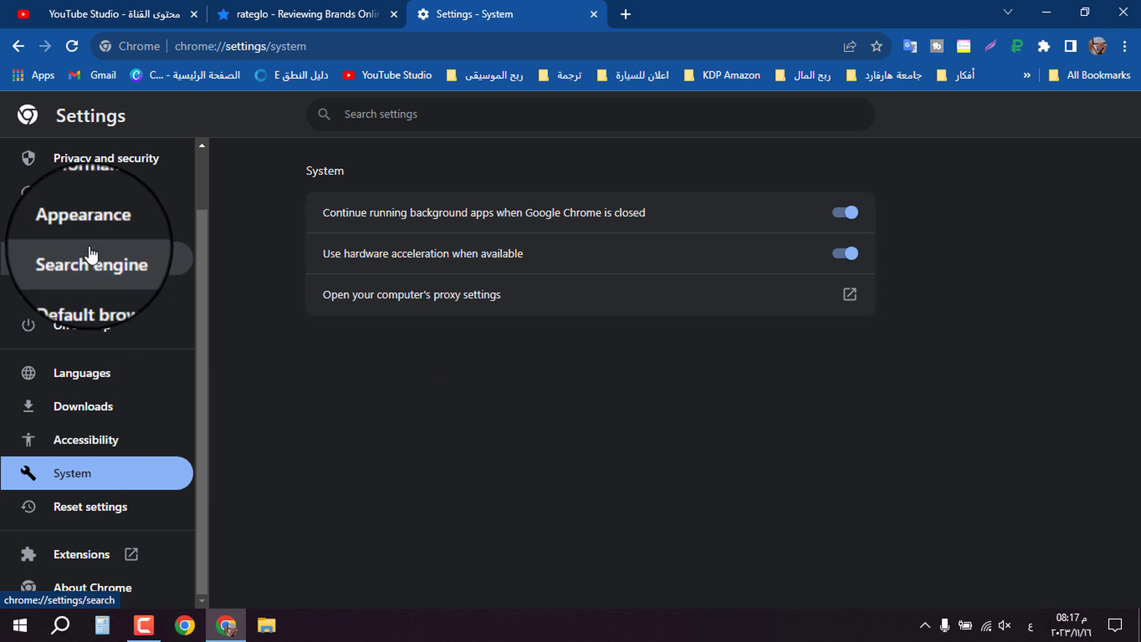
scroll(121, 262, up, 2)
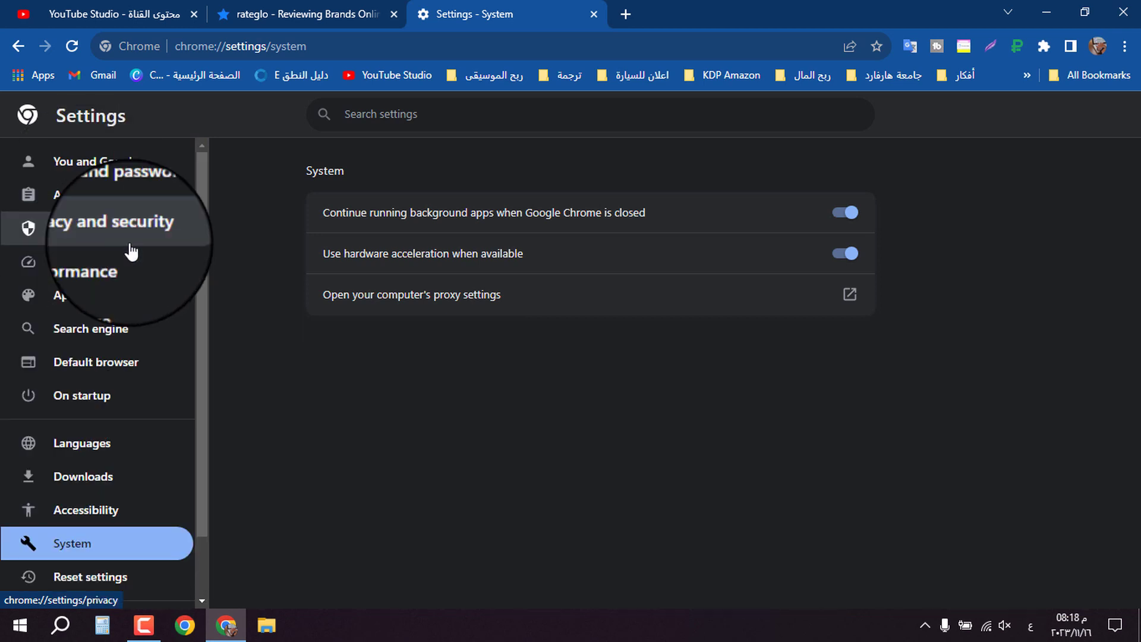
Step: Check the default third-party cookie behavior under Privacy and security, and return to the Privacy and security page
click(122, 240)
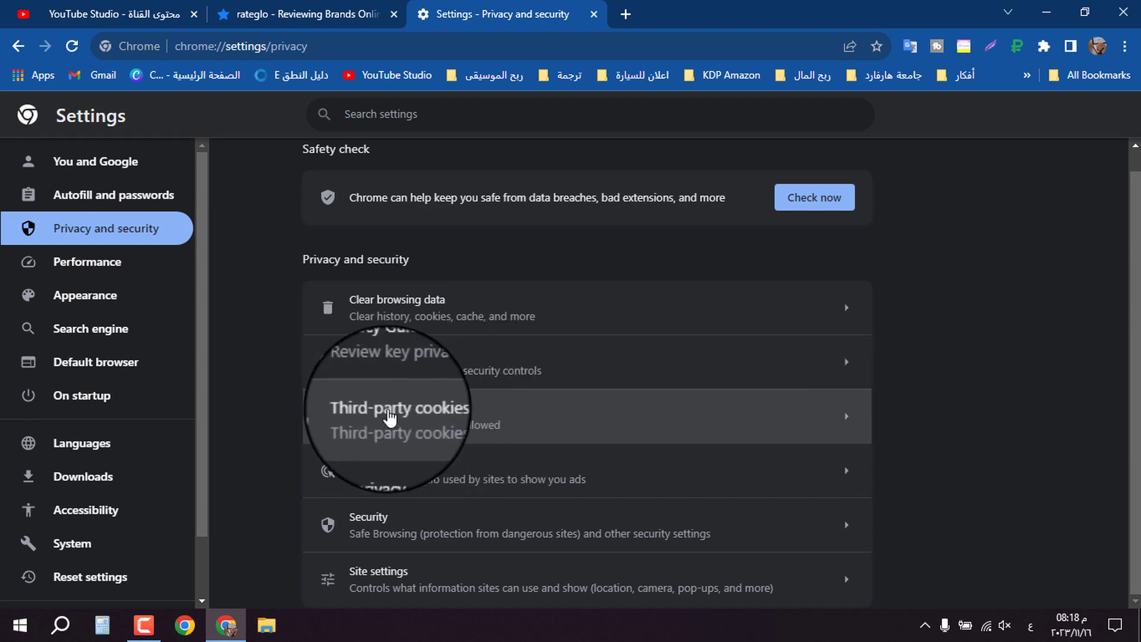
click(443, 413)
scroll(396, 528, down, 5)
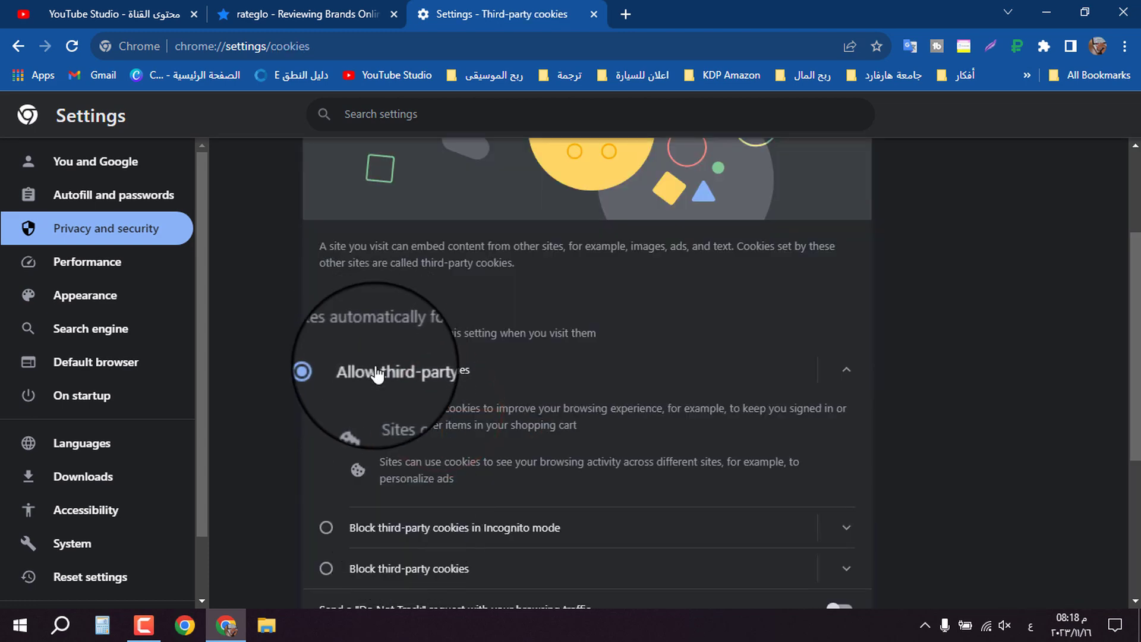
scroll(310, 219, up, 5)
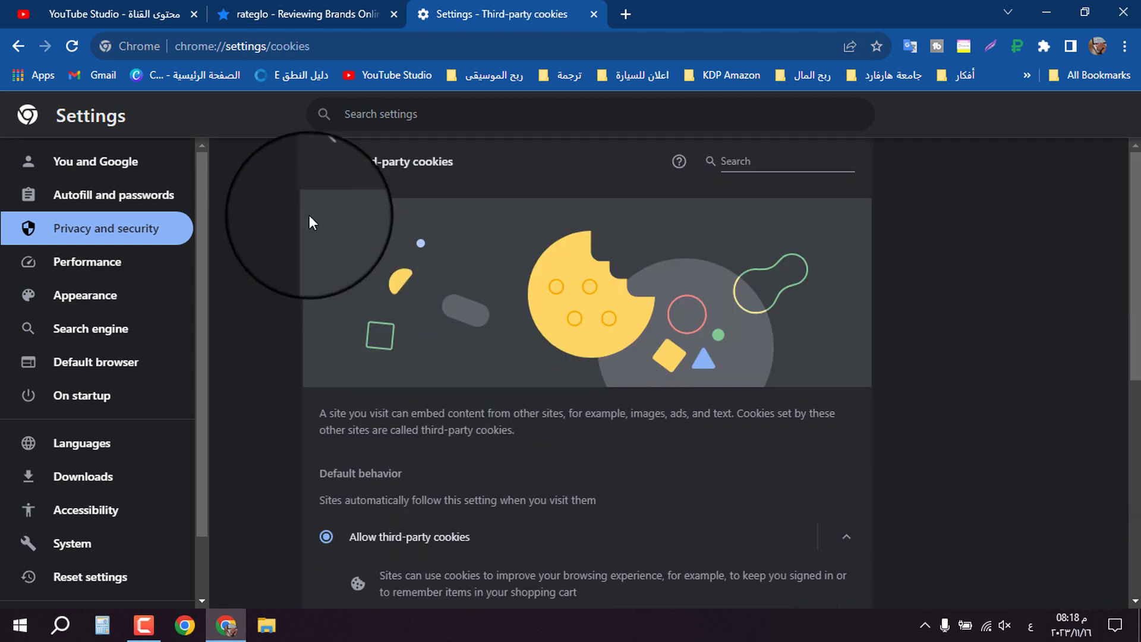
click(321, 157)
Step: Open Site settings and examine its Third-party cookies page, including the Do Not Track and site data options, and return to Site settings
scroll(472, 487, down, 1)
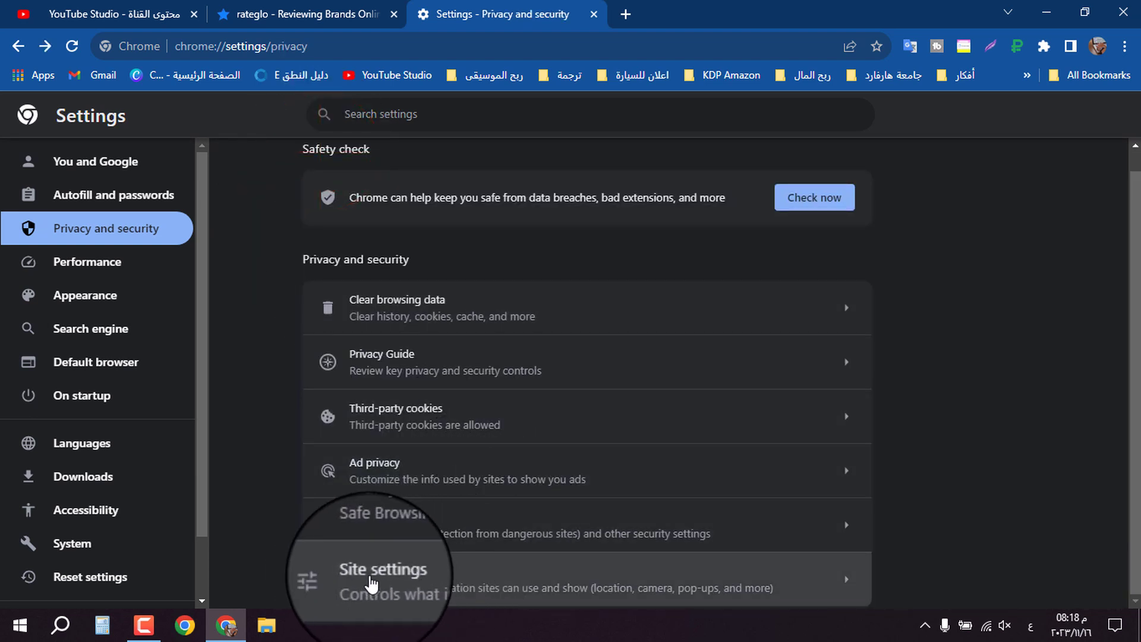
click(392, 582)
scroll(505, 572, down, 6)
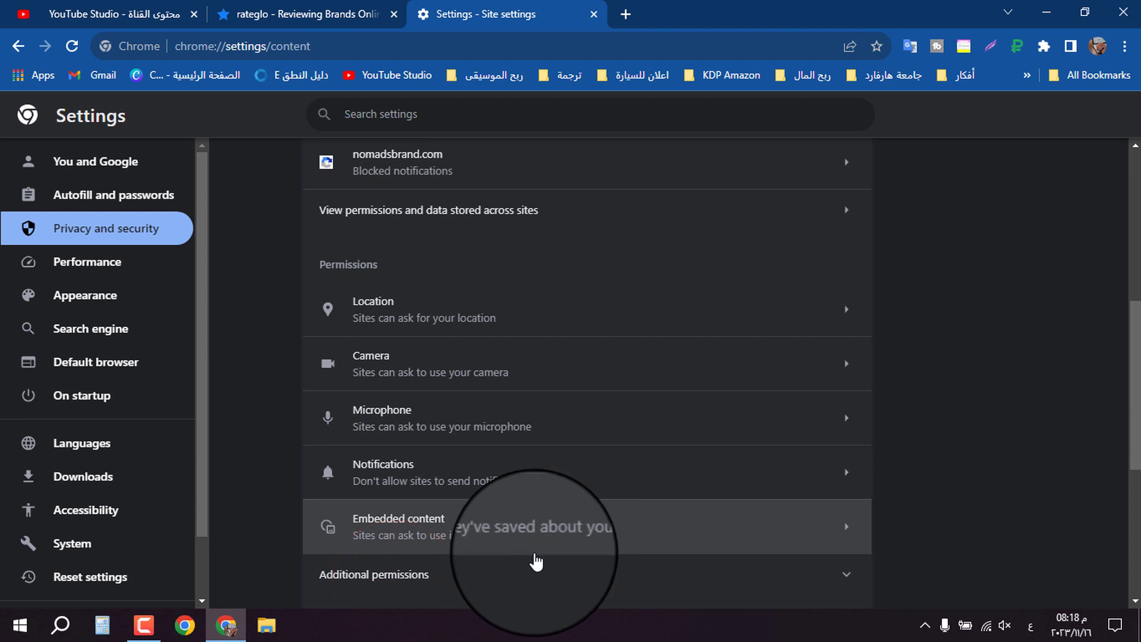
scroll(532, 561, down, 5)
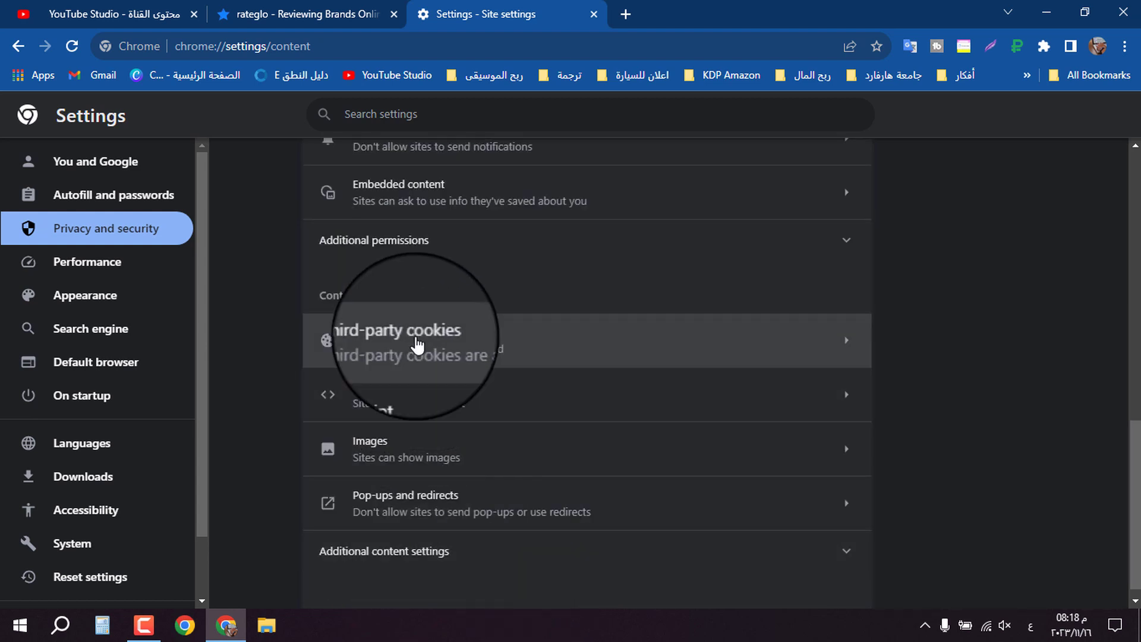
click(415, 341)
scroll(444, 470, down, 2)
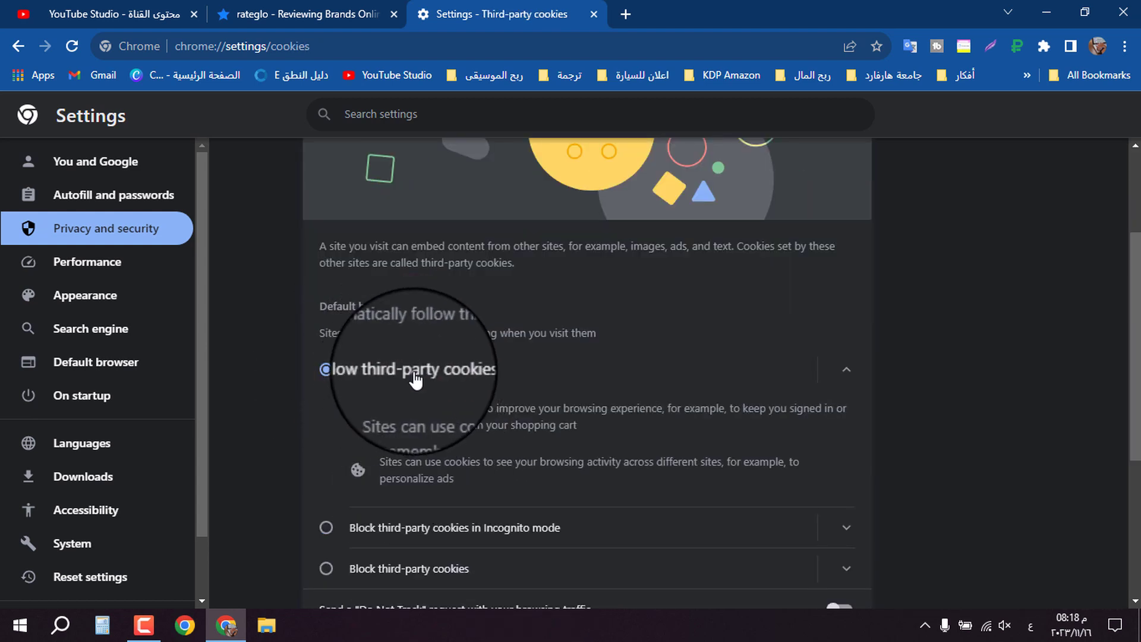
scroll(440, 383, down, 3)
scroll(451, 390, down, 1)
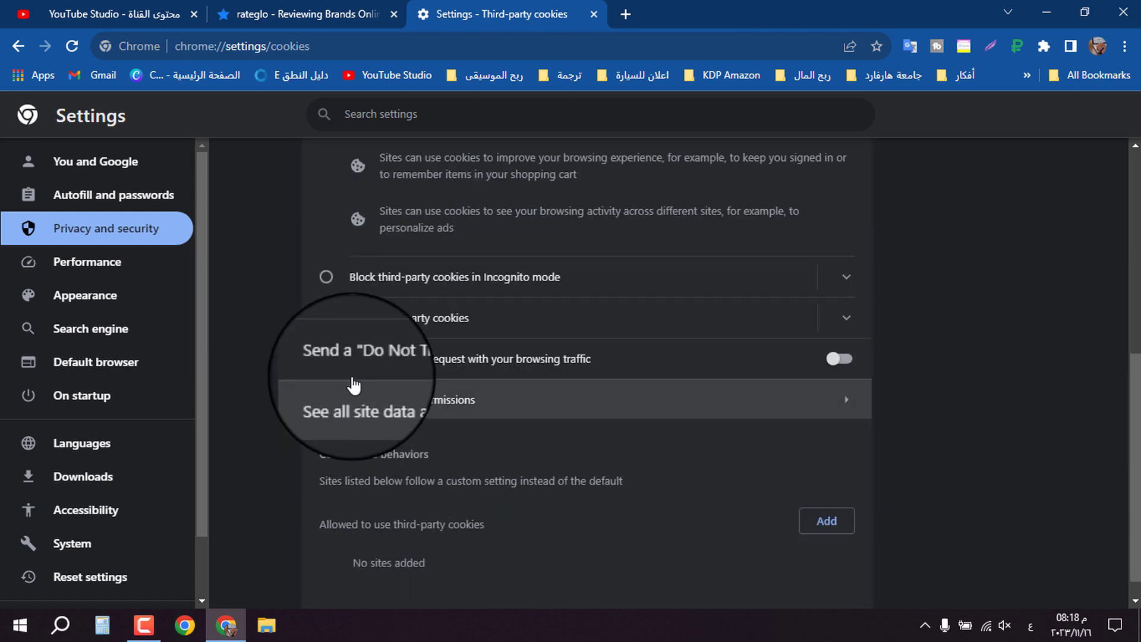
scroll(326, 364, up, 7)
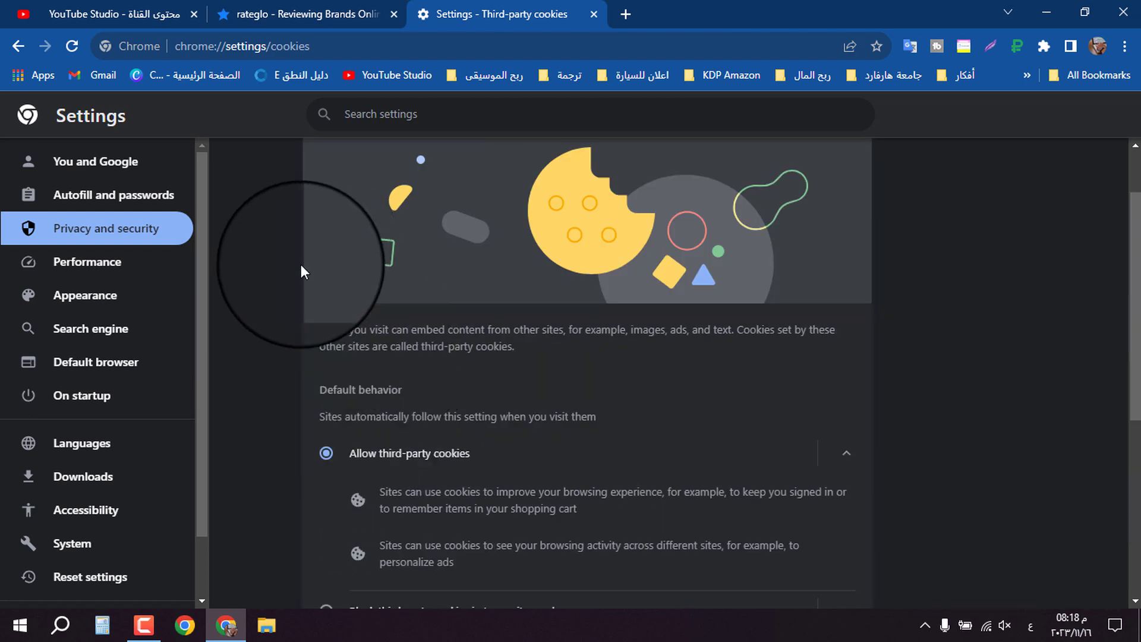
click(316, 160)
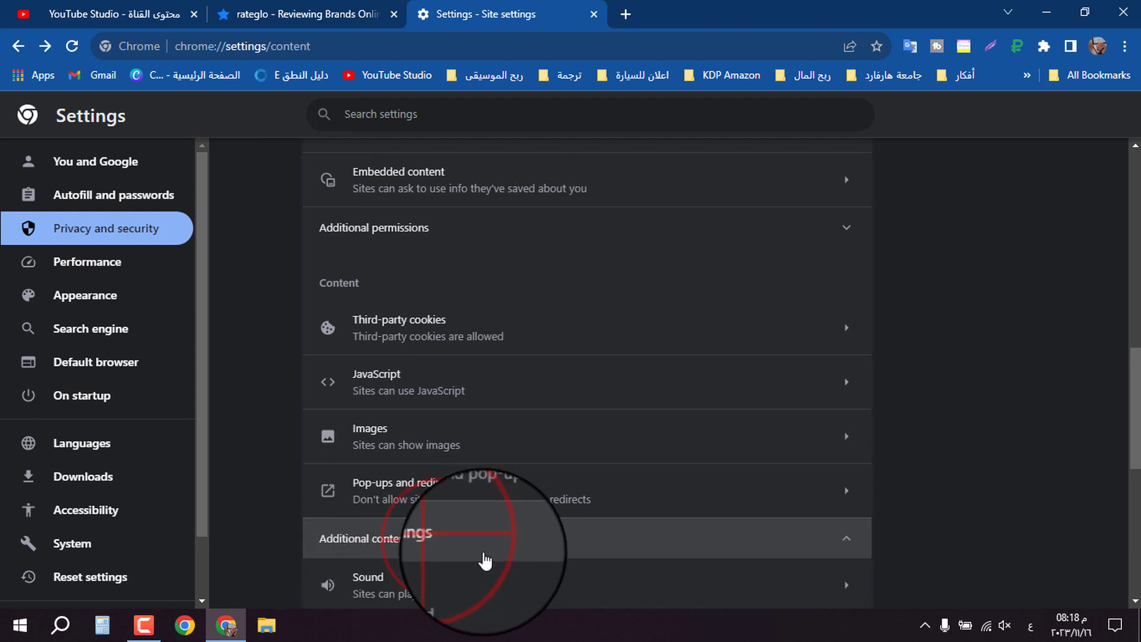
Step: Look through the additional content settings, including Third-party sign-in and On-device site data
scroll(486, 560, down, 8)
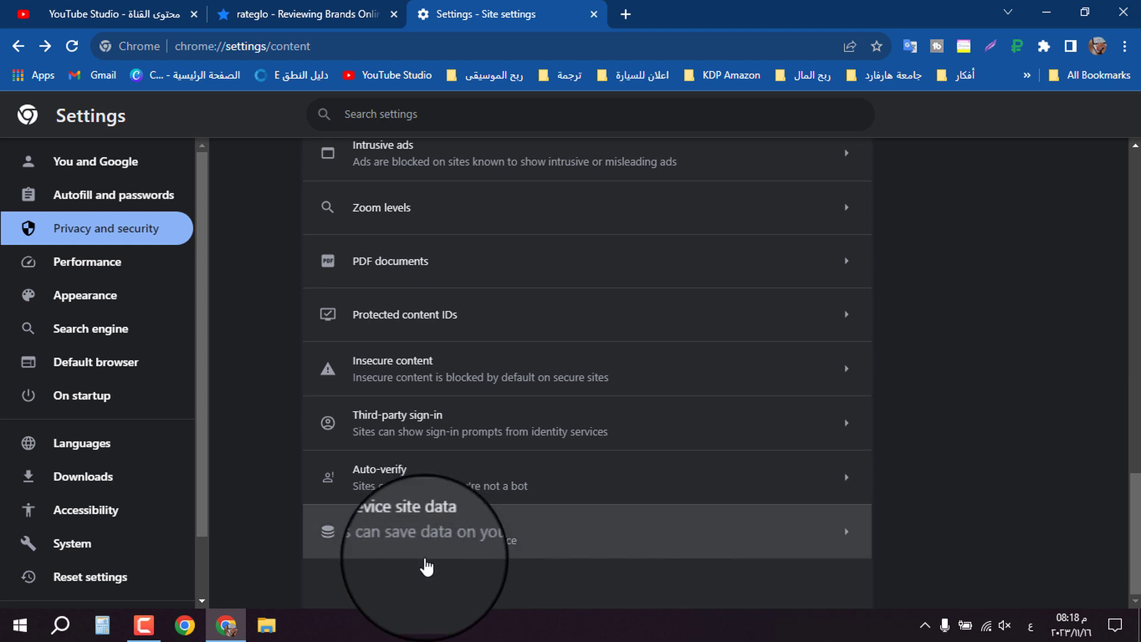
scroll(427, 568, up, 2)
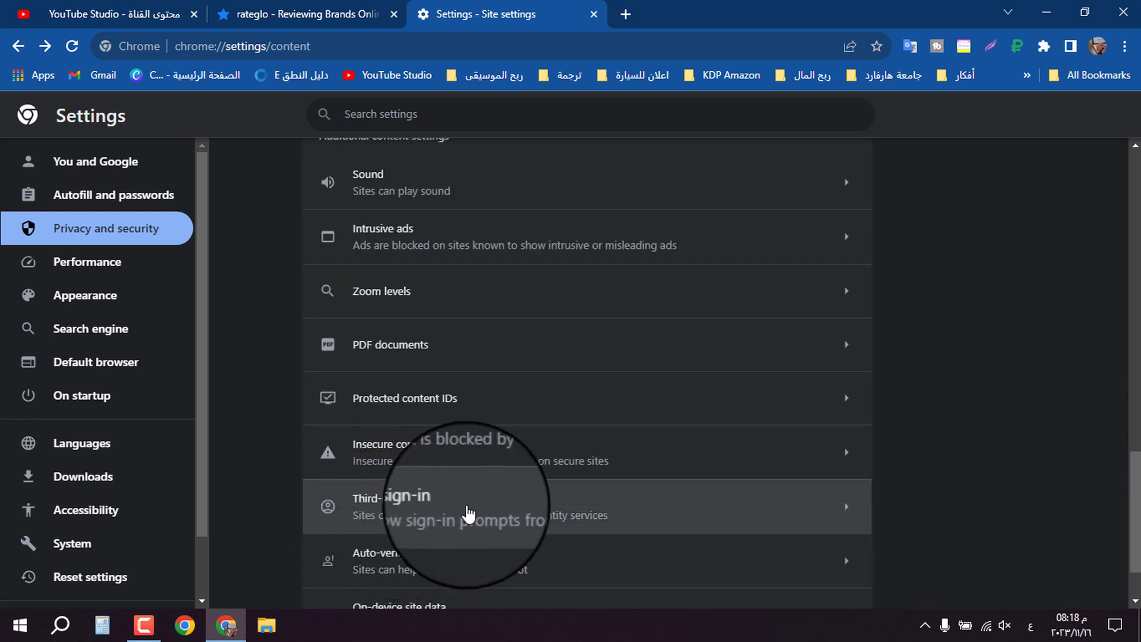
scroll(437, 552, down, 2)
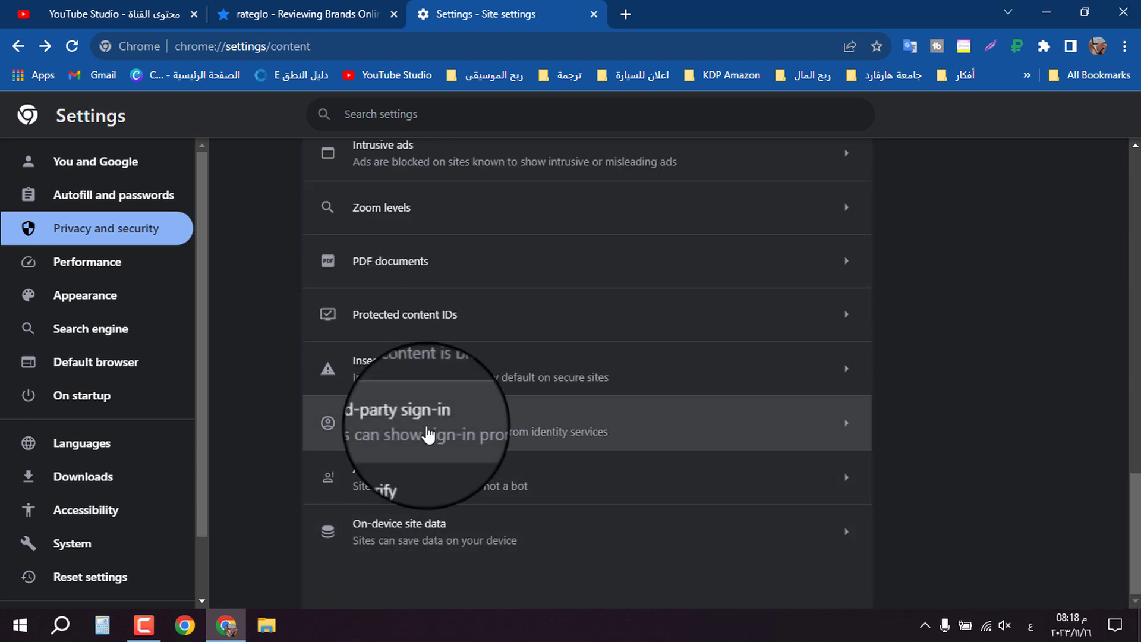
scroll(345, 523, up, 10)
Step: Open the Google Password Manager settings from Autofill and passwords and check the Sign in automatically option
click(97, 201)
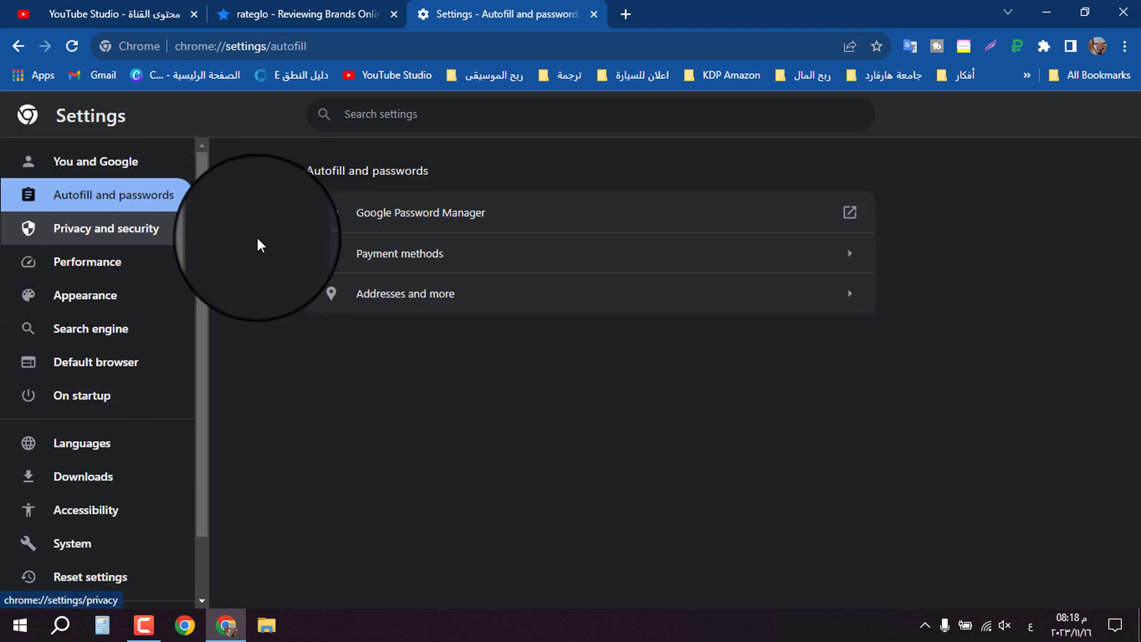
click(447, 219)
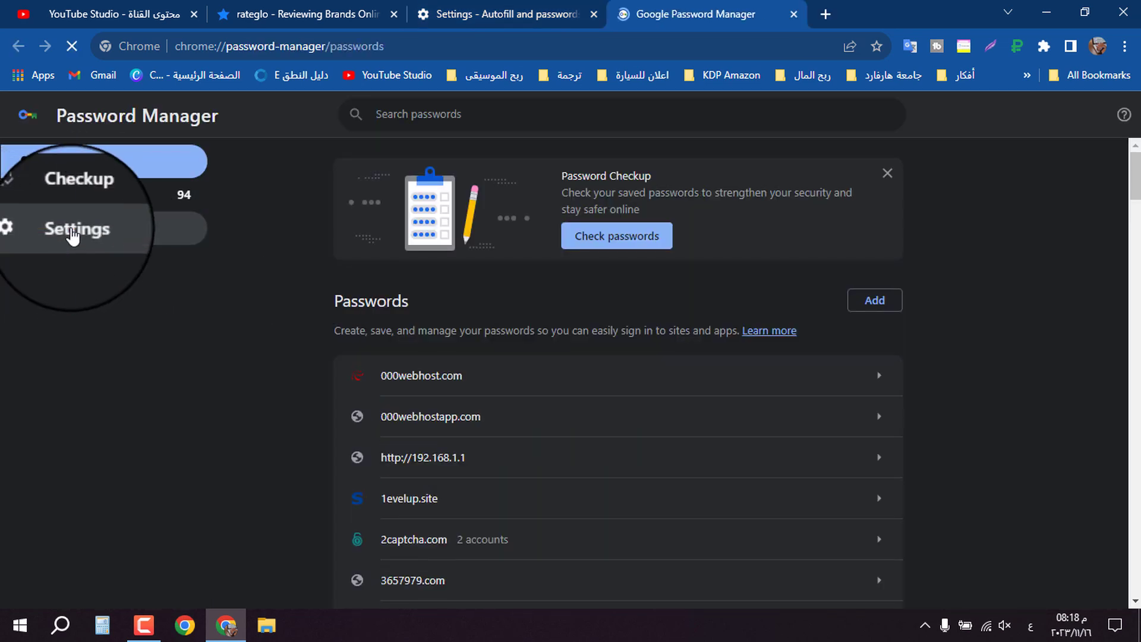
click(73, 231)
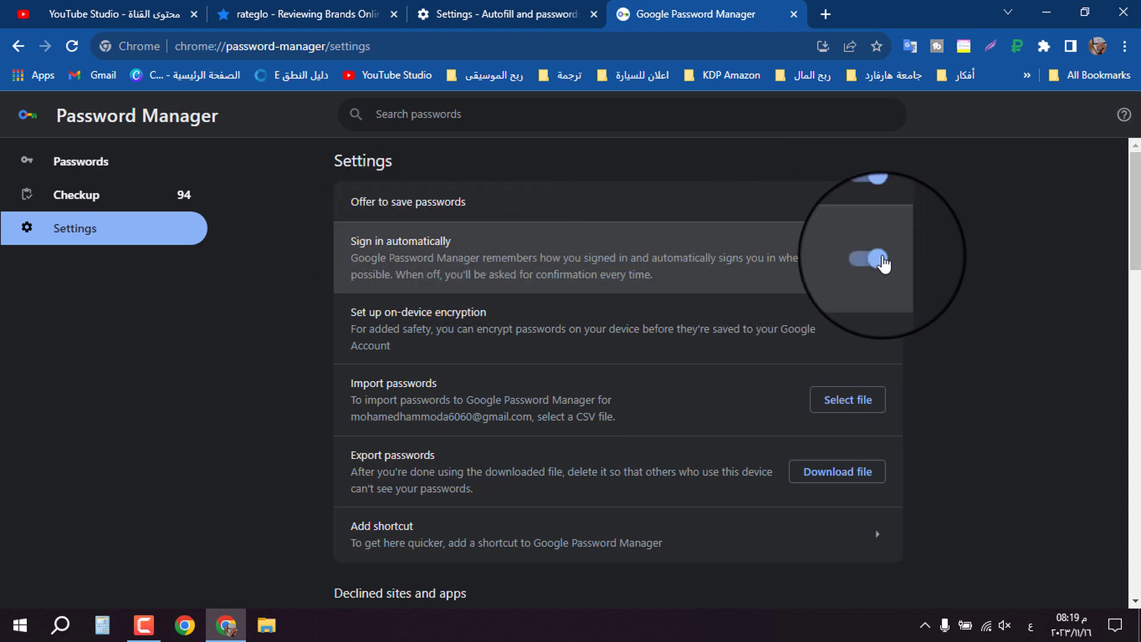
scroll(746, 331, down, 1)
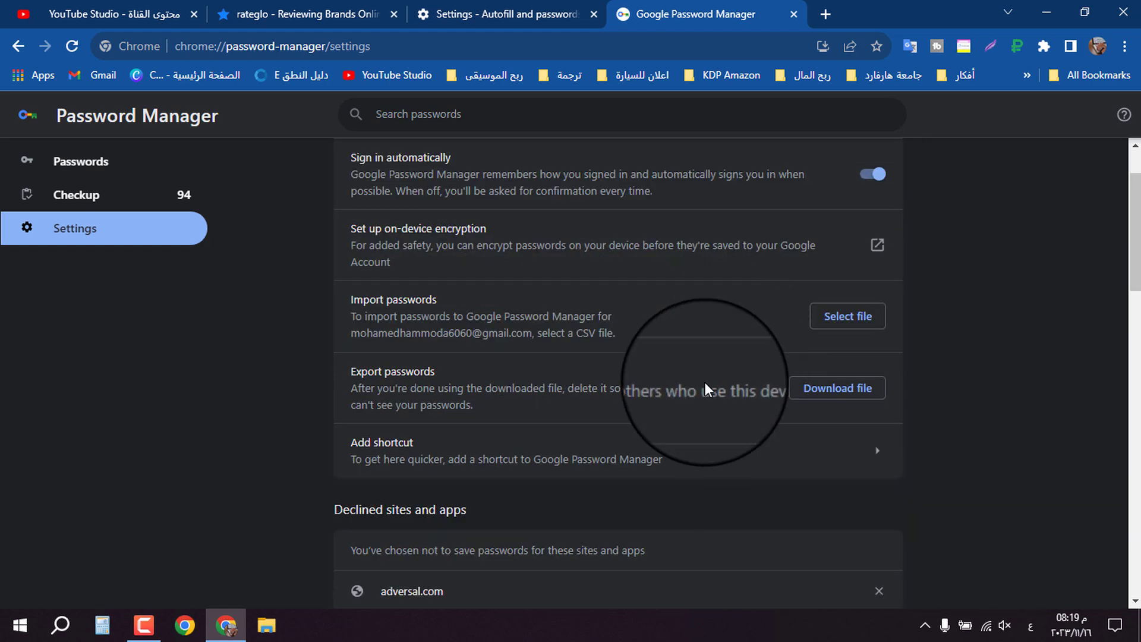
Step: Review the sites and apps declined for password saving, and close the Password Manager tab
scroll(705, 386, down, 2)
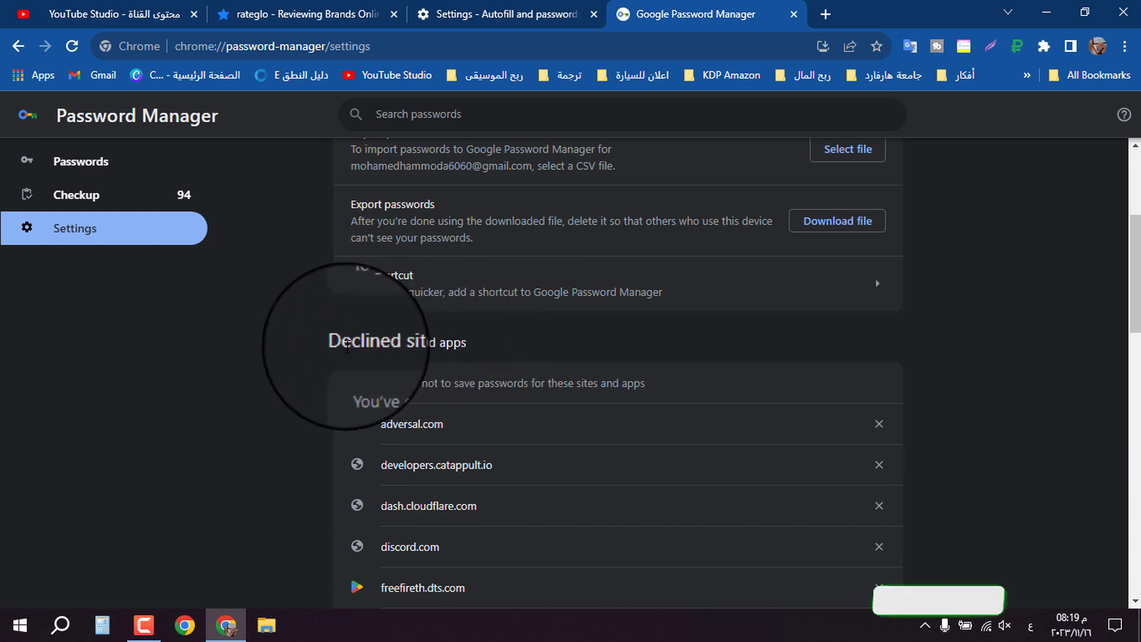
scroll(404, 452, down, 1)
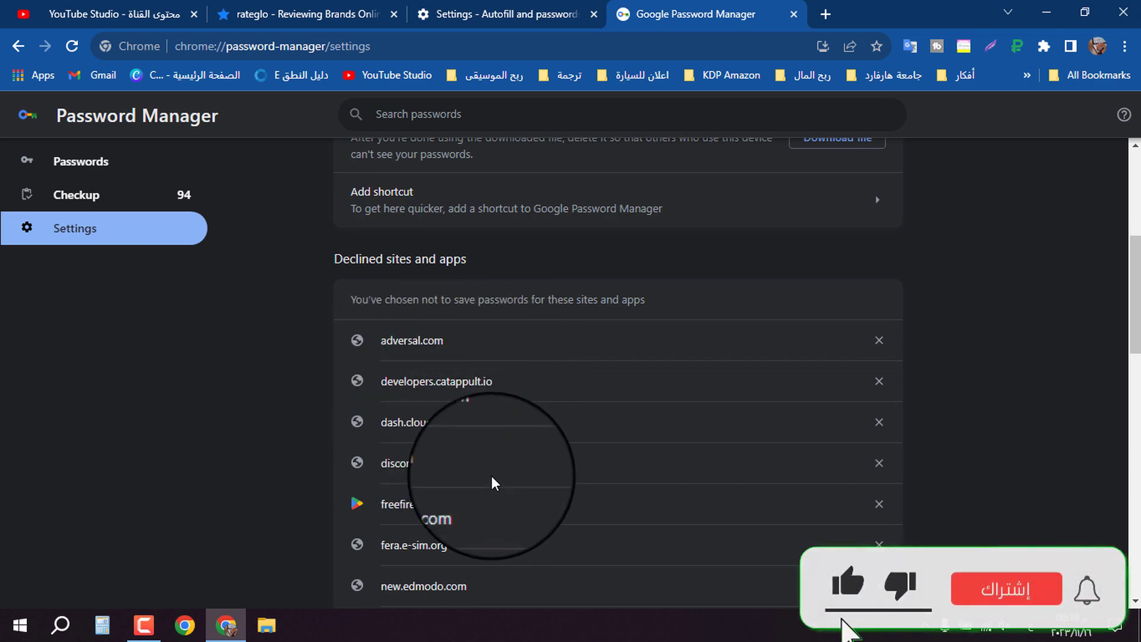
scroll(486, 481, down, 2)
scroll(489, 476, up, 6)
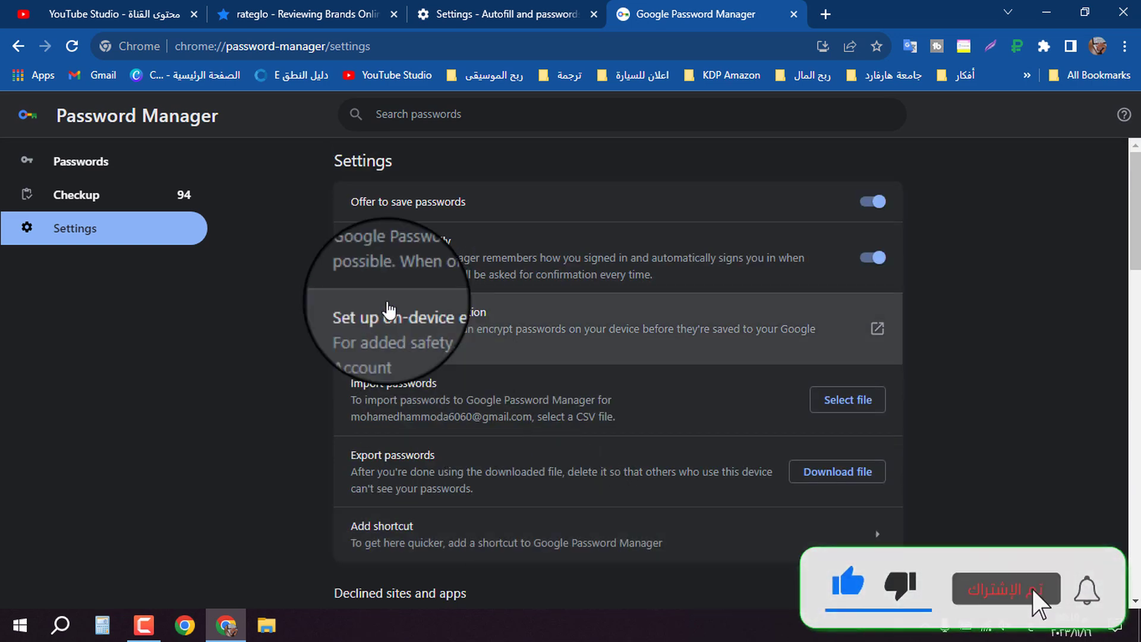
middle_click(721, 20)
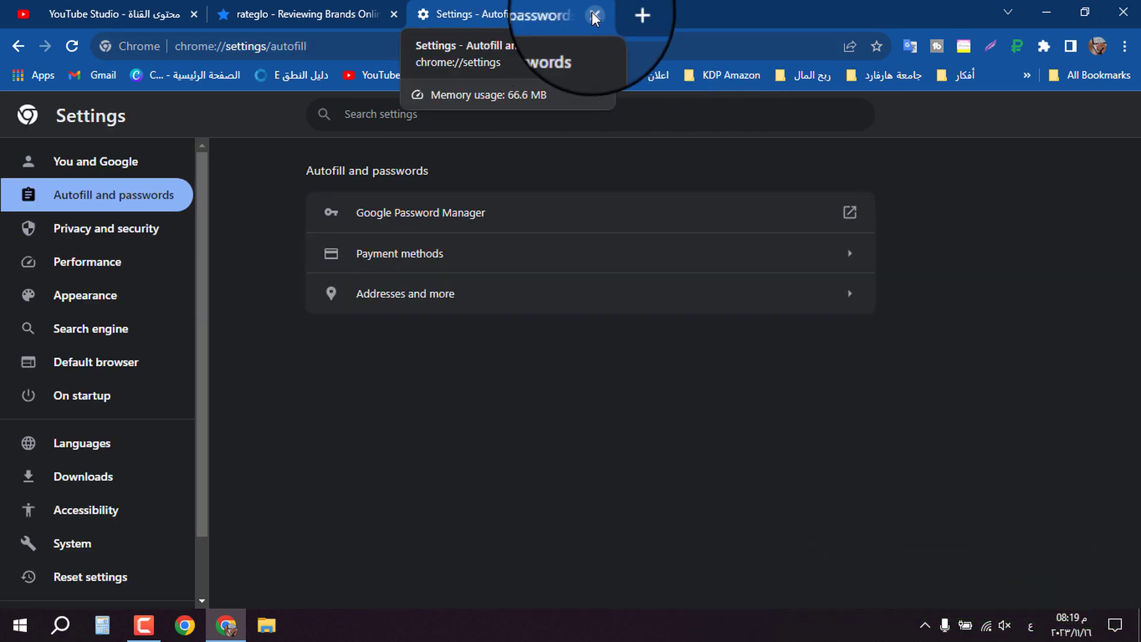
Step: Close the Settings tab, search Google for "تحميل جوجل كروم" in a new tab, and open the official Google Chrome page
middle_click(542, 11)
click(427, 13)
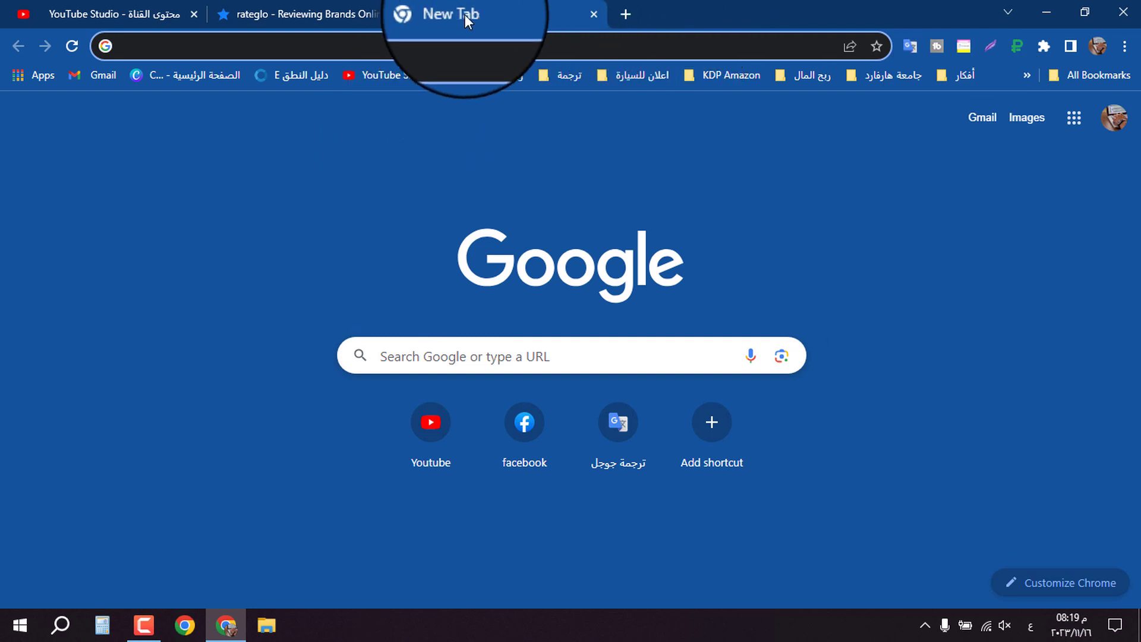
click(435, 366)
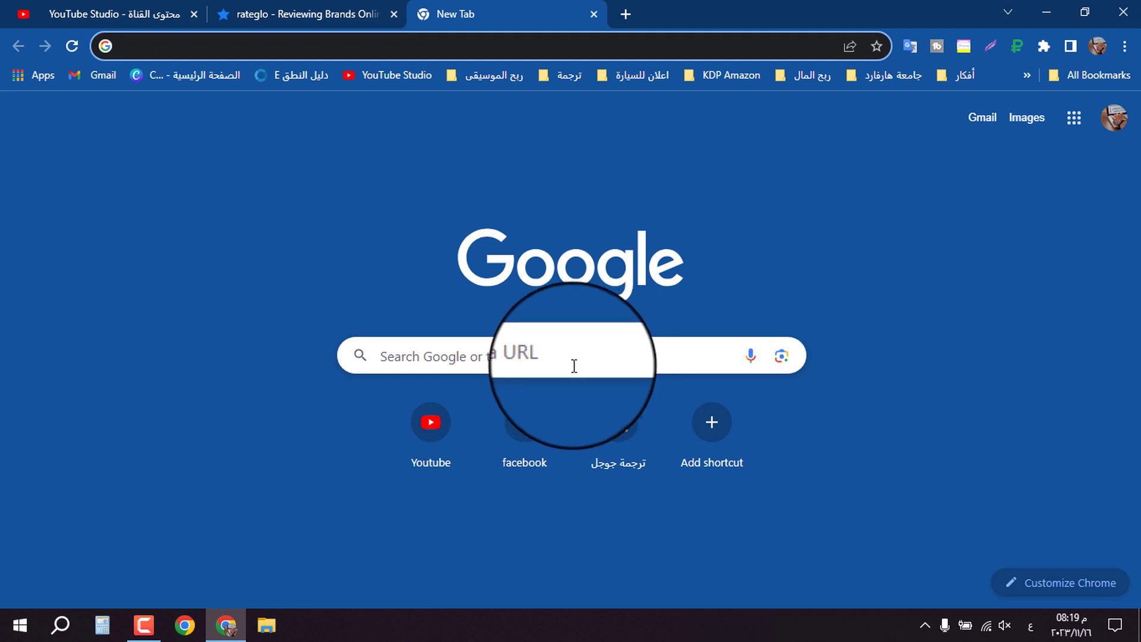
click(484, 359)
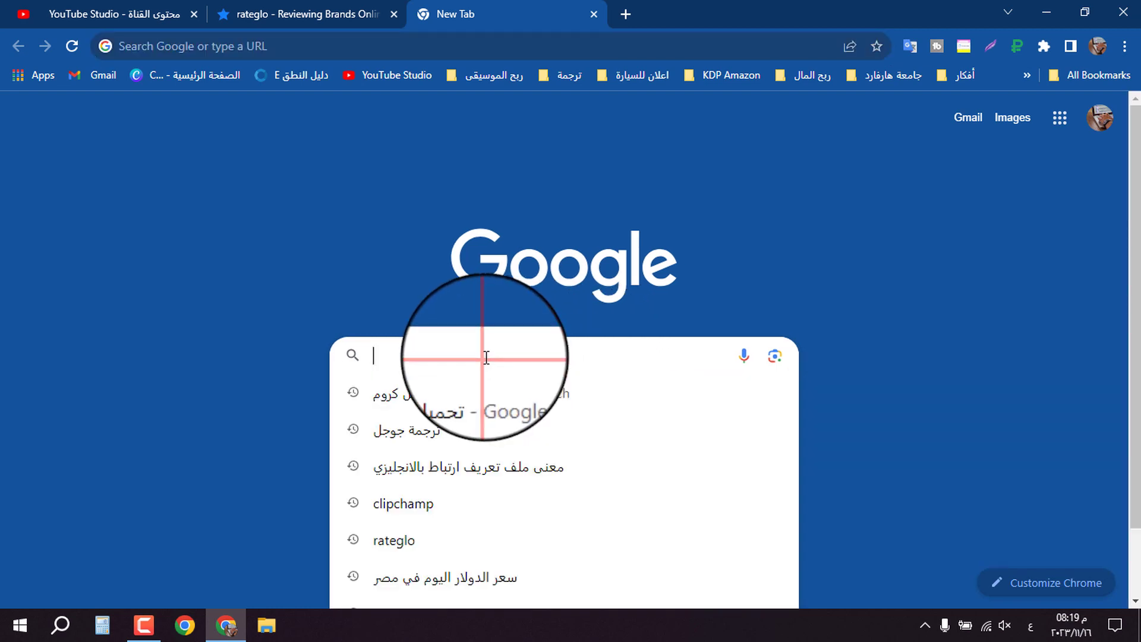
click(481, 393)
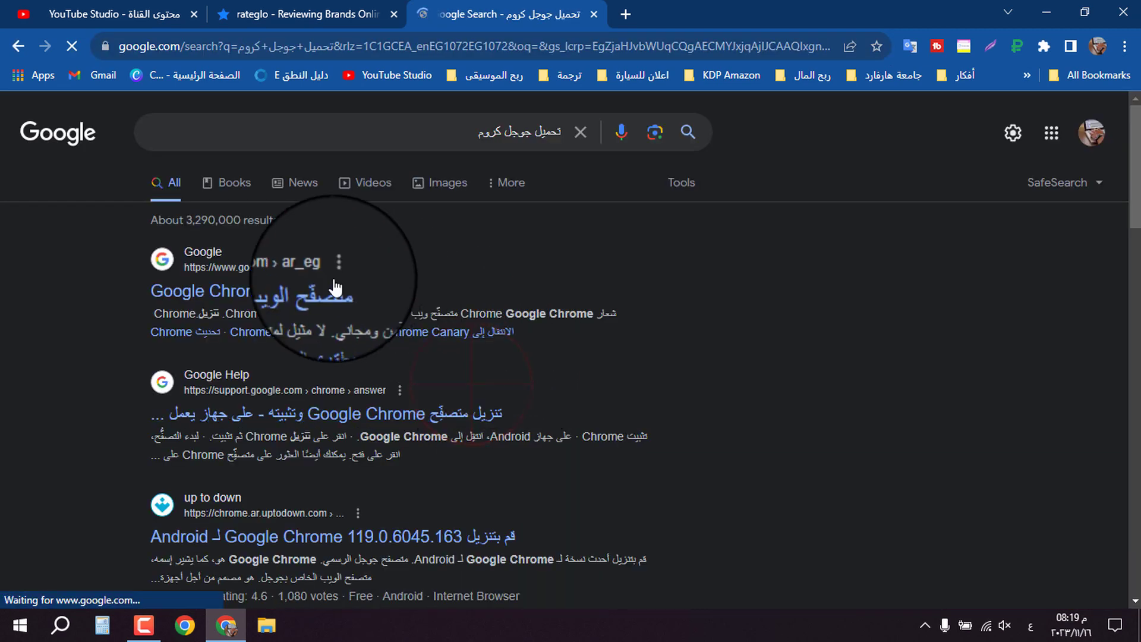
click(231, 300)
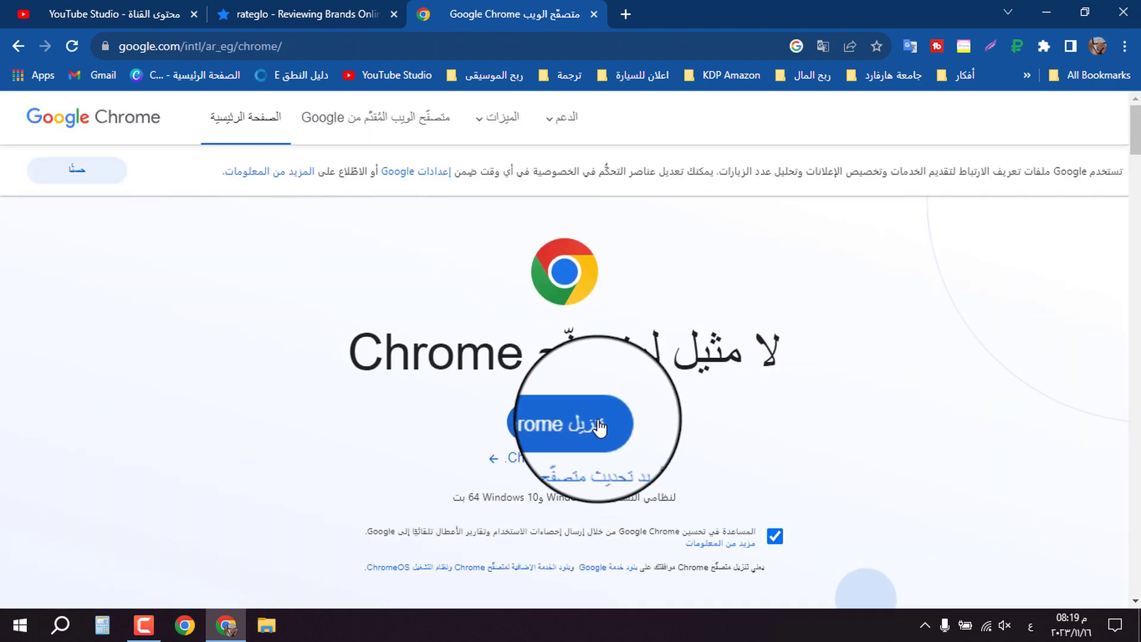
Step: Start the Chrome installer download from the Google Chrome page, and cancel saving the file
scroll(594, 429, down, 3)
scroll(598, 426, up, 3)
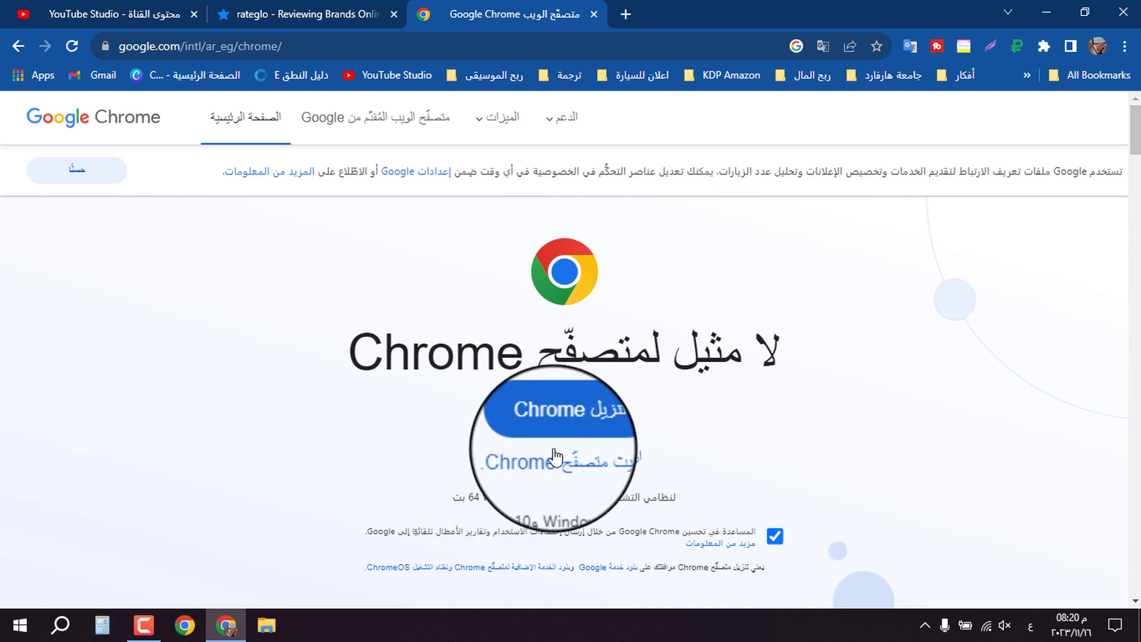
click(570, 422)
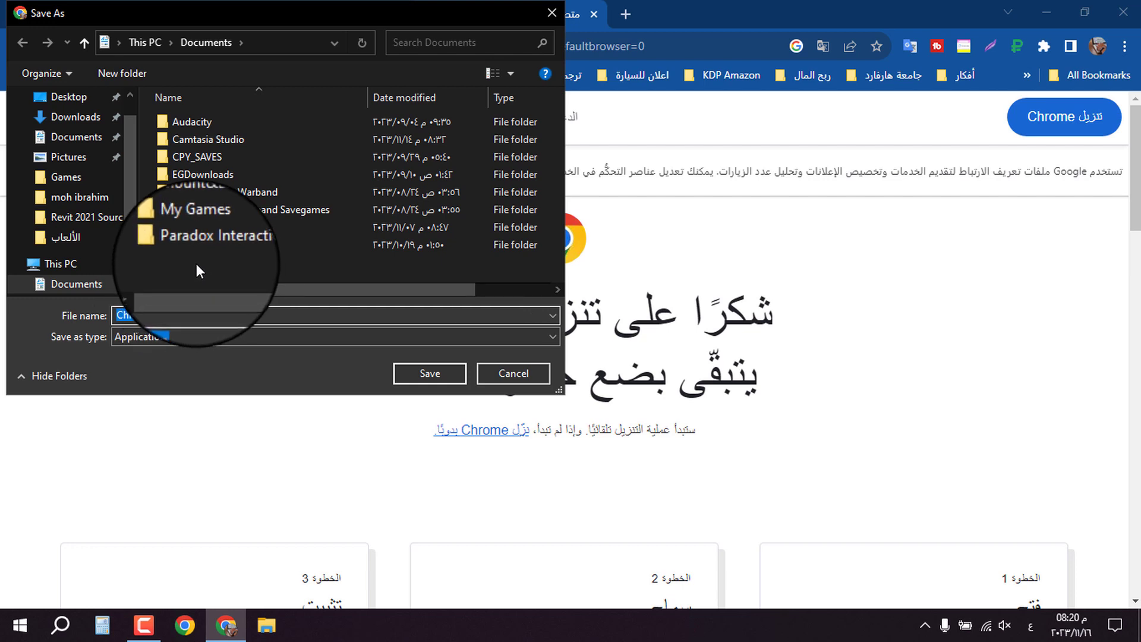
click(498, 374)
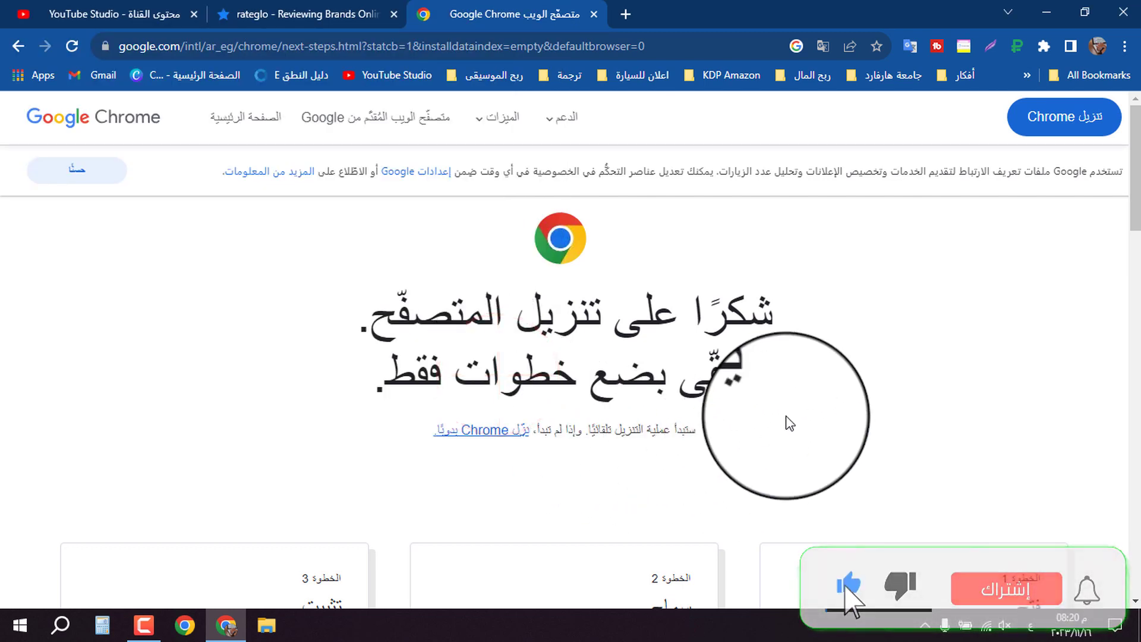